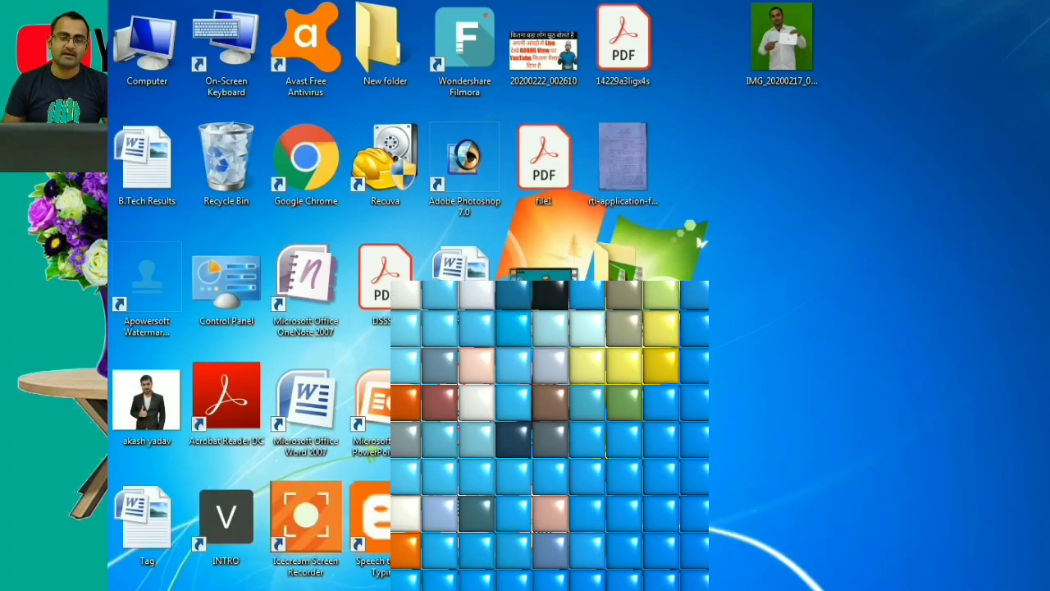
- Launch Photoshop, drag IMG_20200217_064233.jpg from the desktop into it, and maximize the document window
click(460, 162)
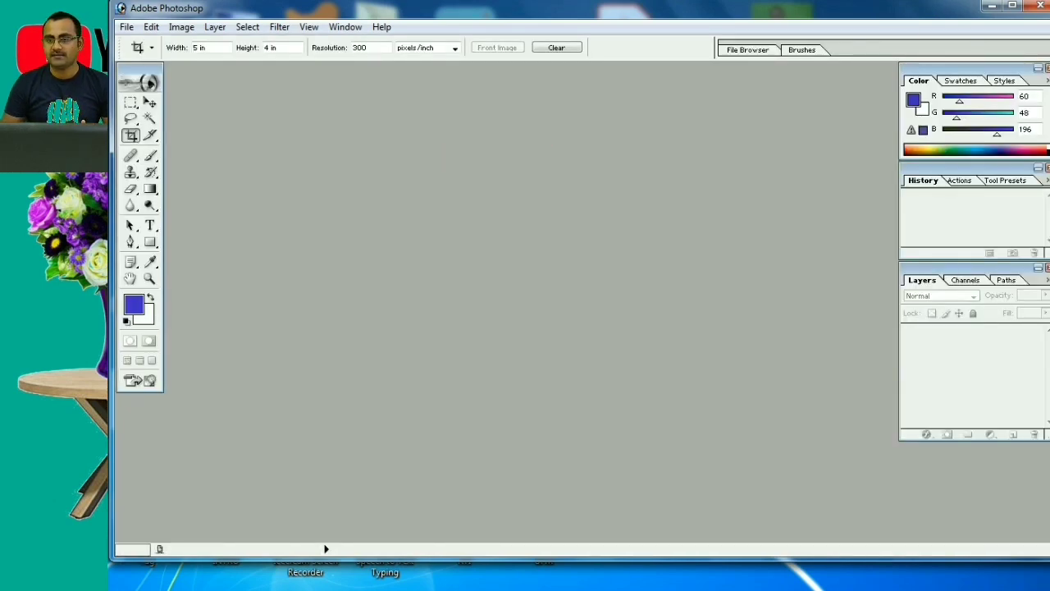
click(989, 8)
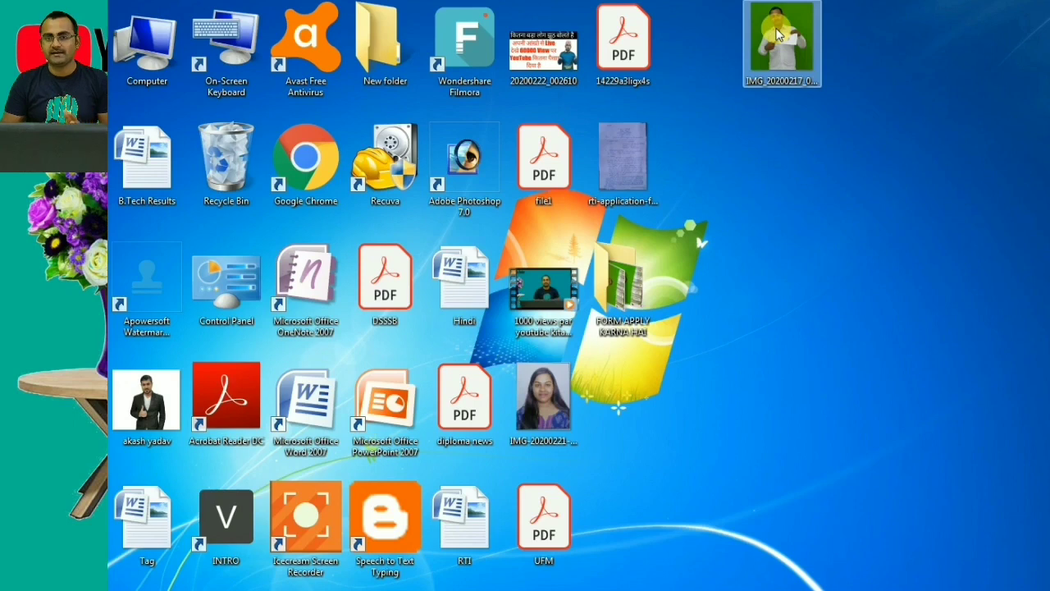
drag(778, 34, 464, 579)
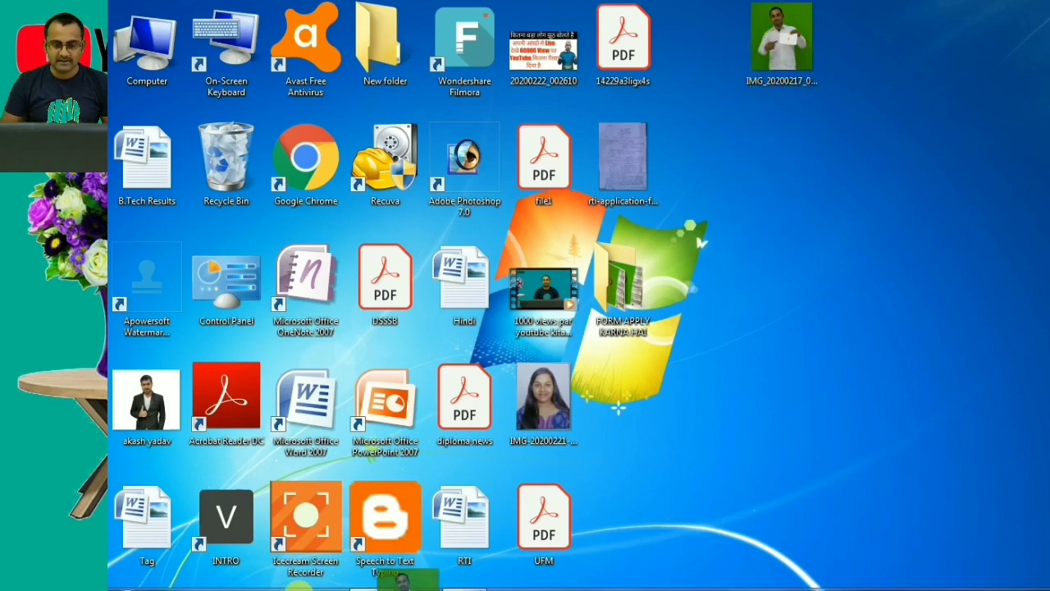
drag(259, 579, 463, 586)
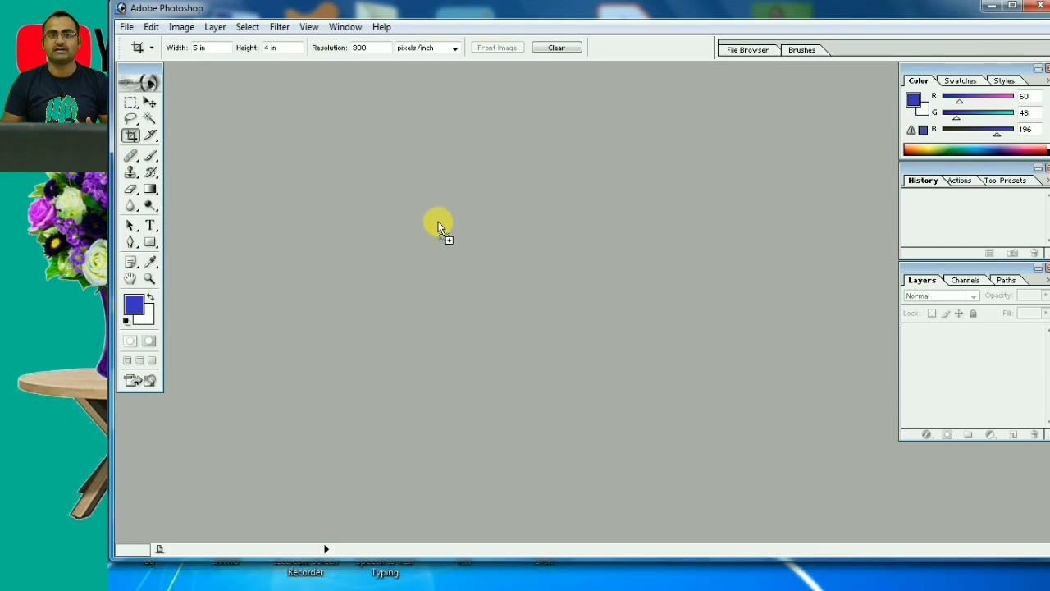
drag(463, 586, 437, 220)
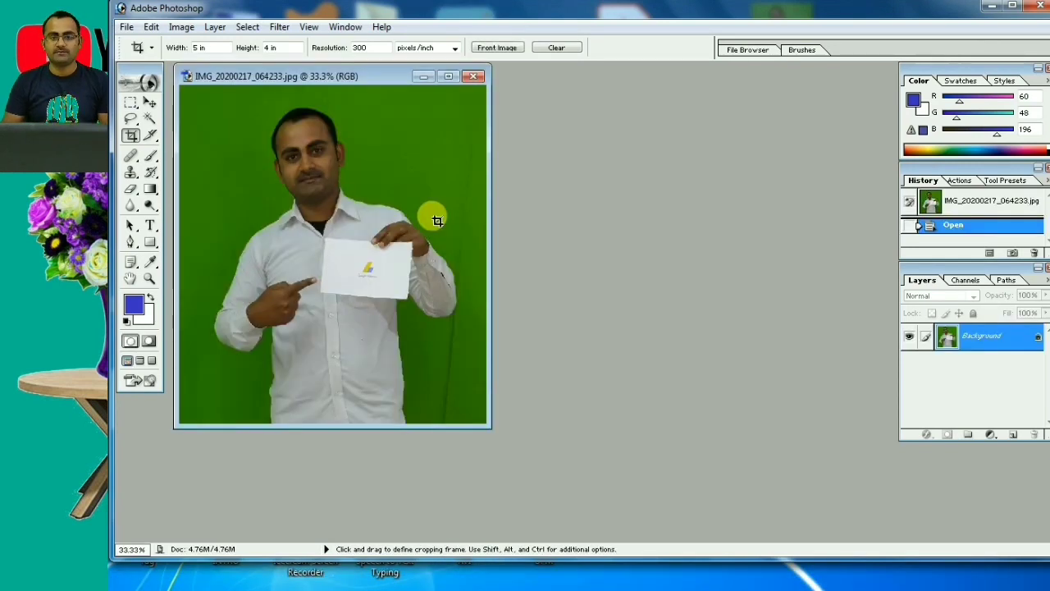
click(448, 75)
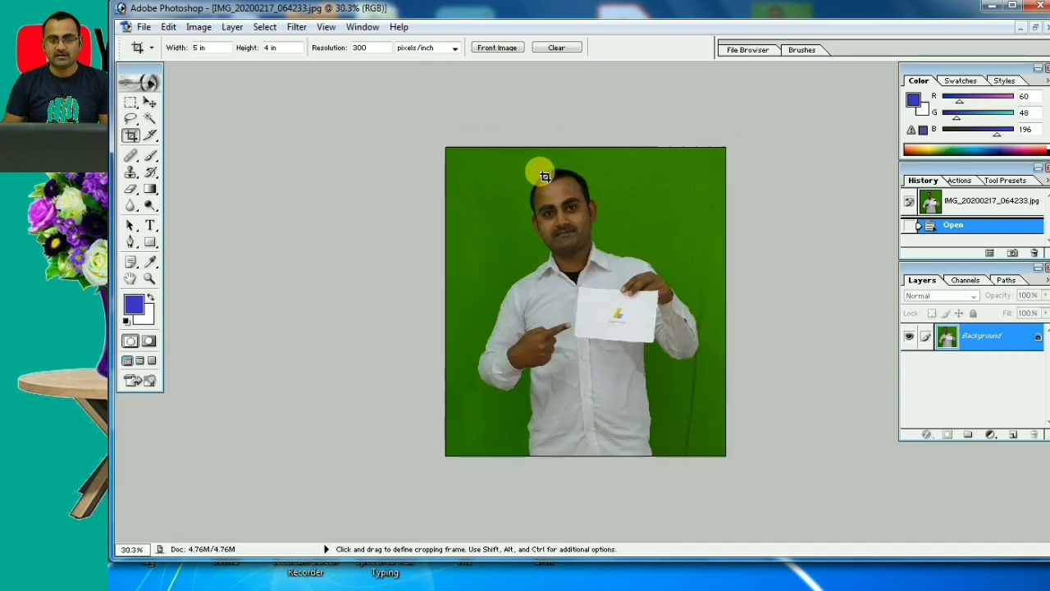
- Zoom the photo view from about 33% to 48.8% with the mouse wheel
scroll(545, 176, up, 2)
scroll(545, 176, up, 1)
scroll(545, 176, up, 1)
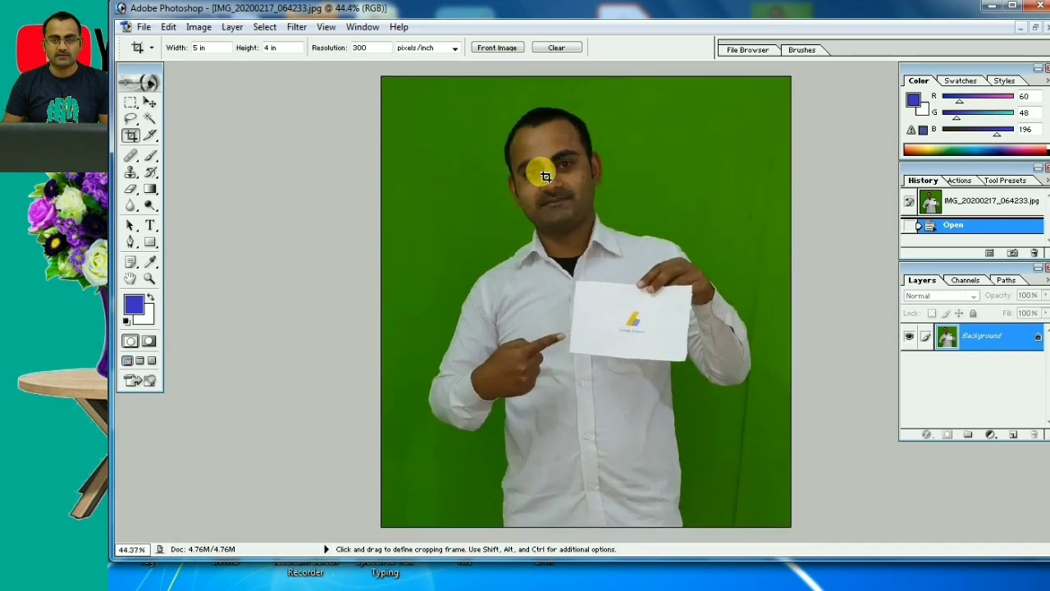
scroll(545, 176, down, 1)
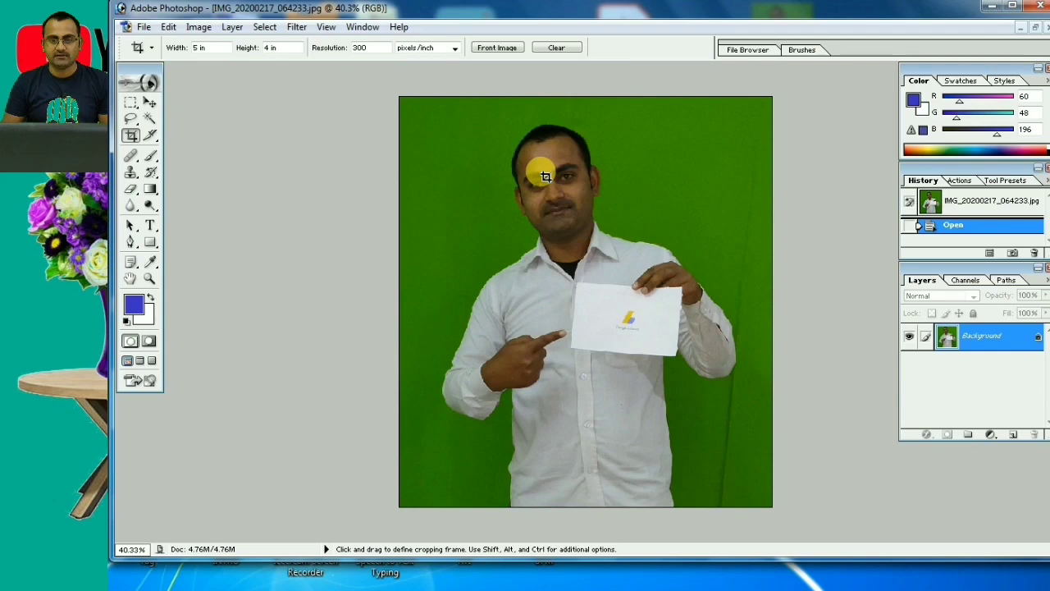
scroll(545, 176, down, 1)
scroll(544, 176, up, 2)
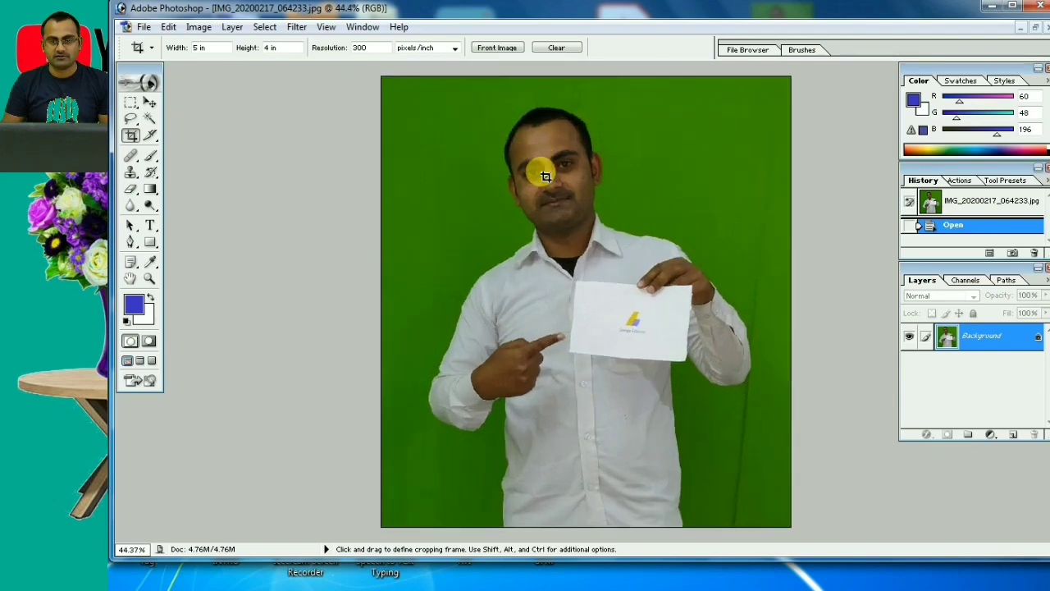
scroll(544, 177, up, 1)
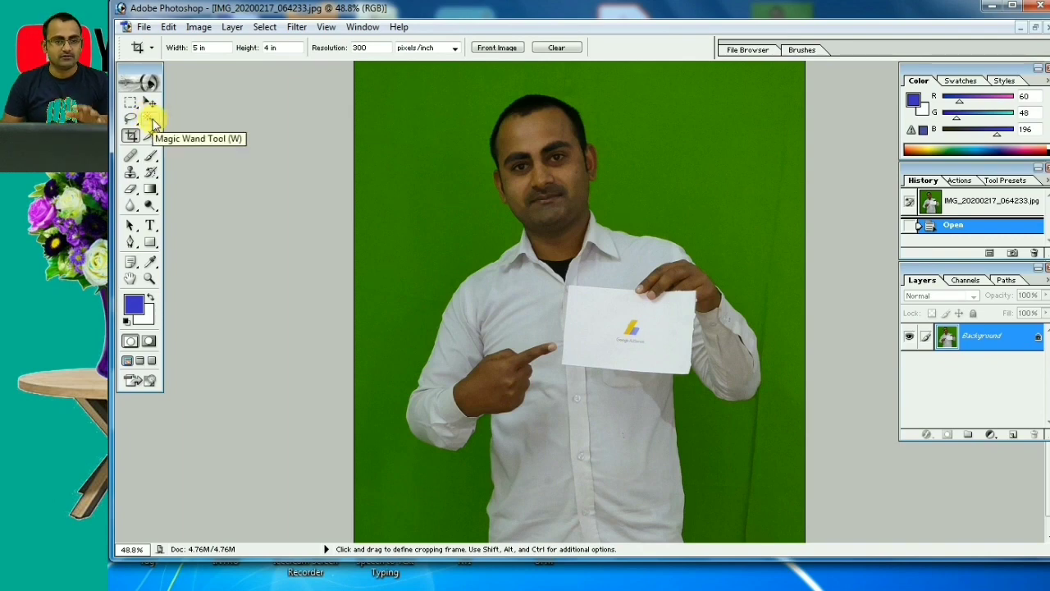
- Magic Wand select all the green backdrop areas and delete them to white
click(151, 119)
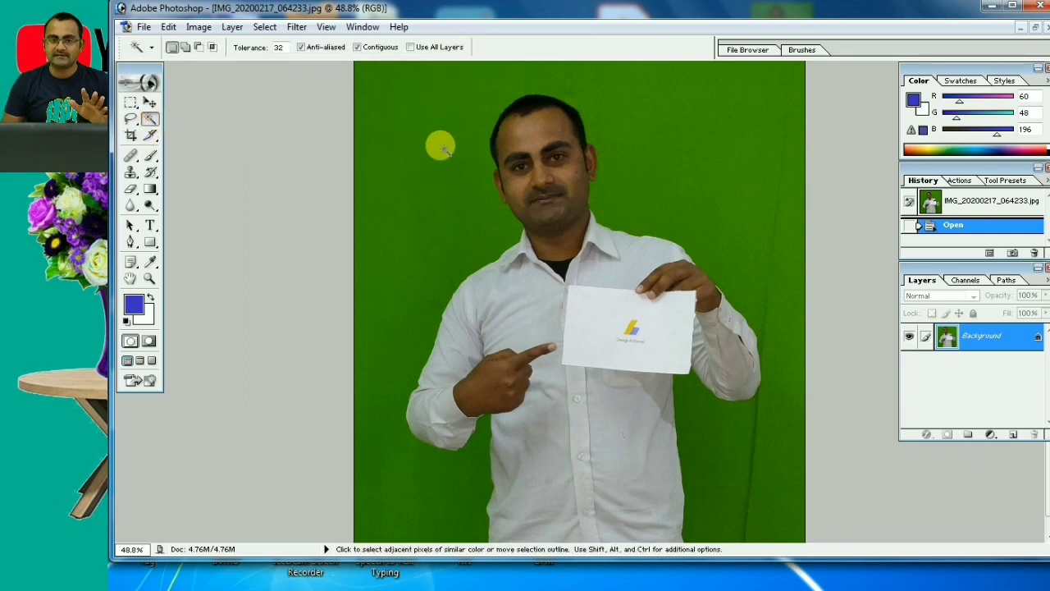
click(444, 149)
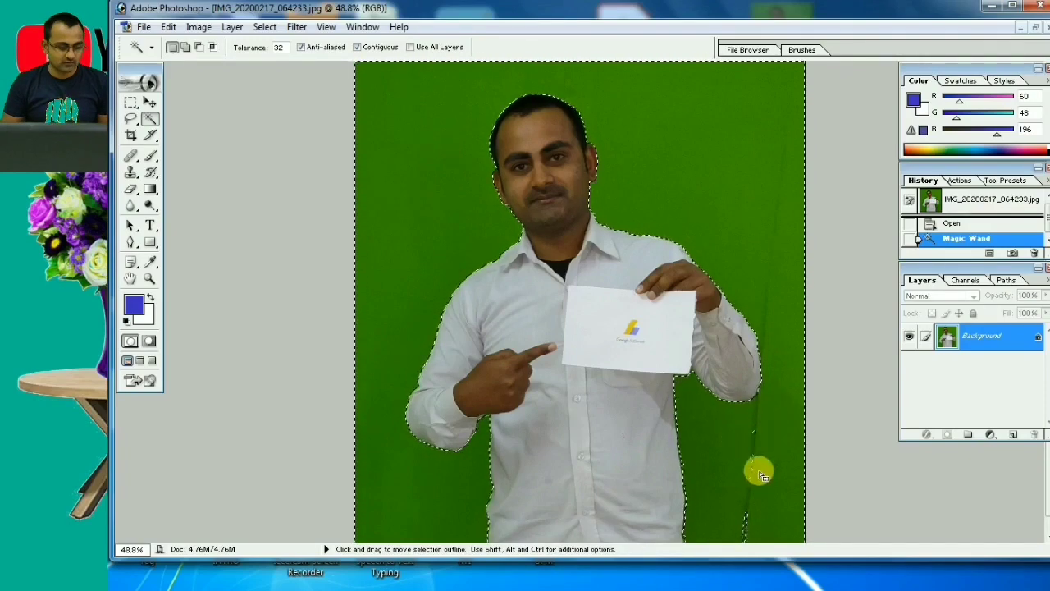
key(shift)
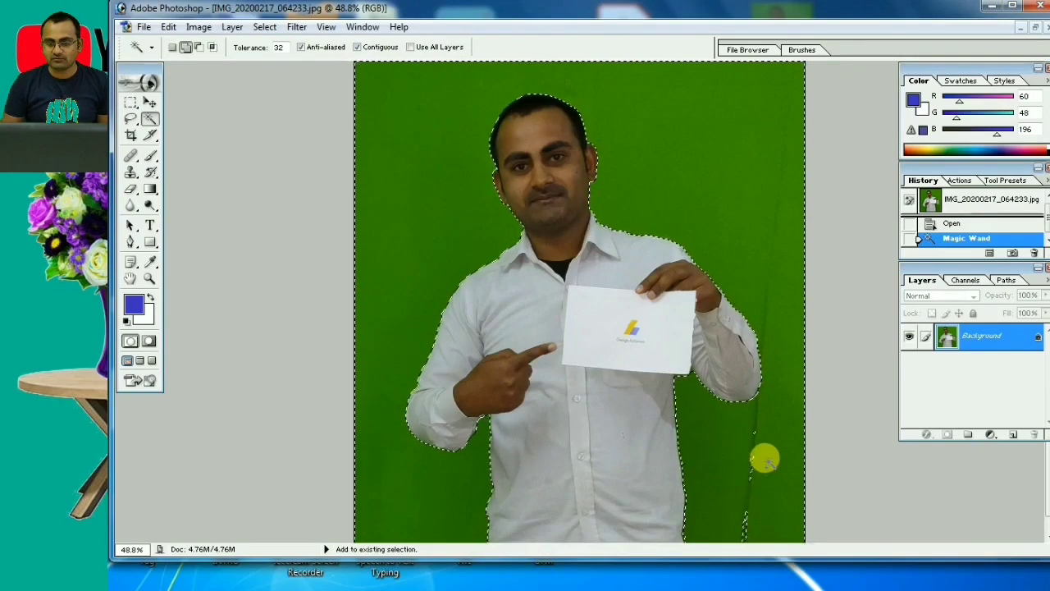
shift+click(744, 439)
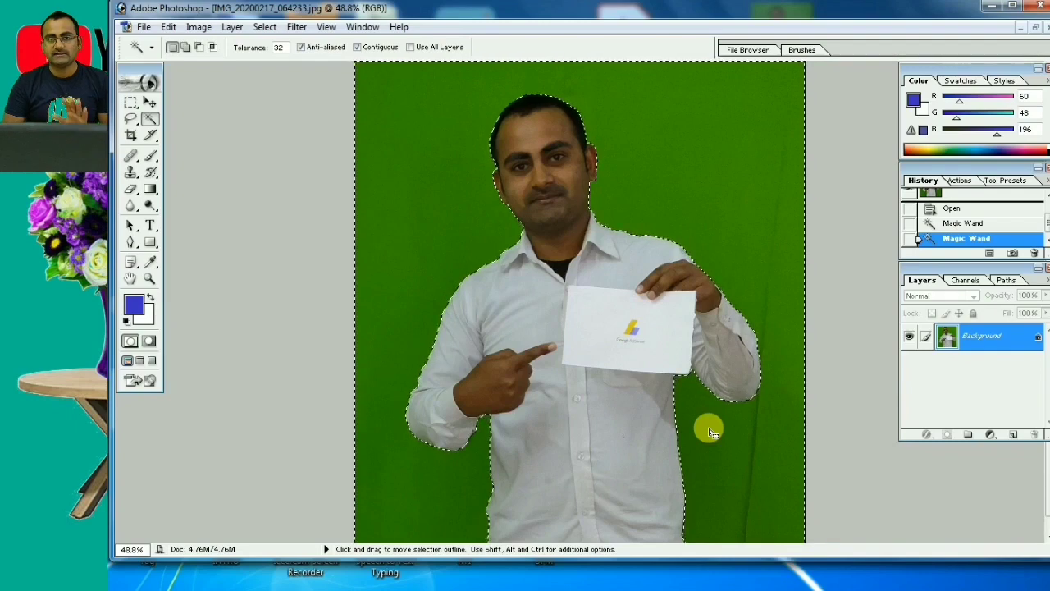
key(Delete)
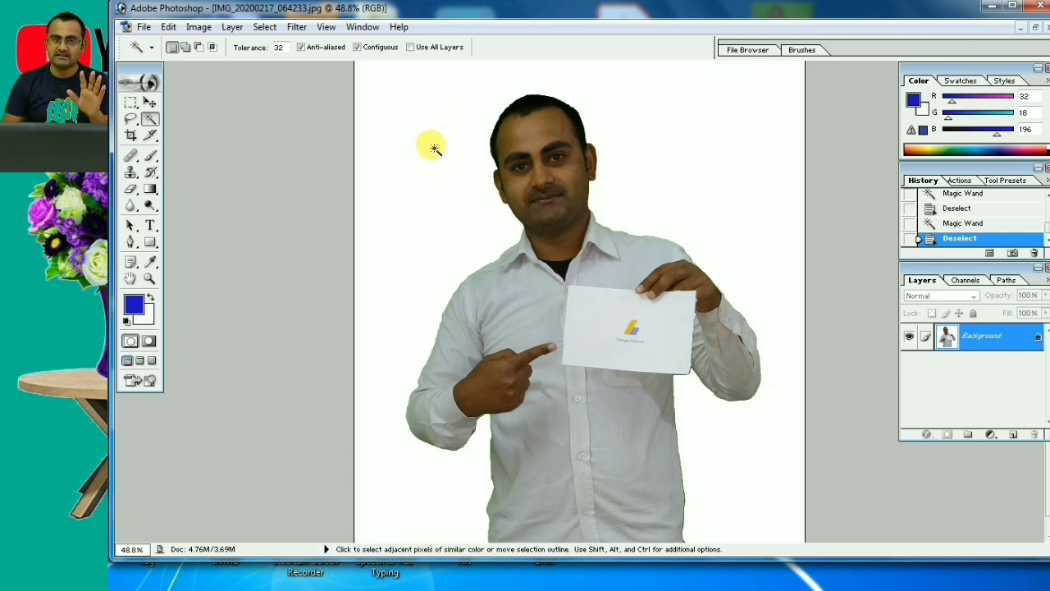
- Select the white backdrop and fill it with background colour red F00E49
click(432, 147)
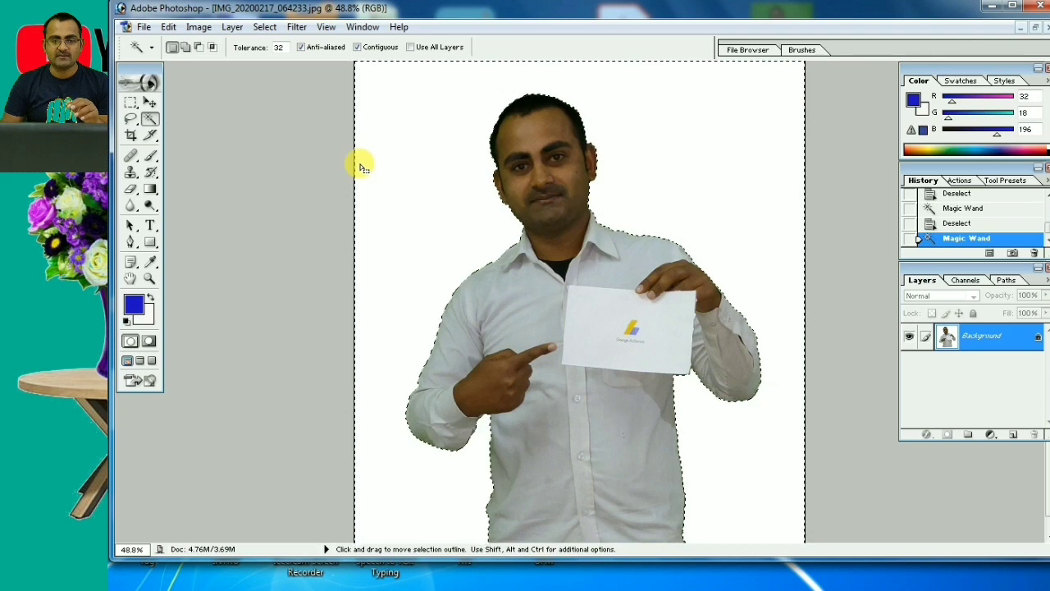
click(146, 323)
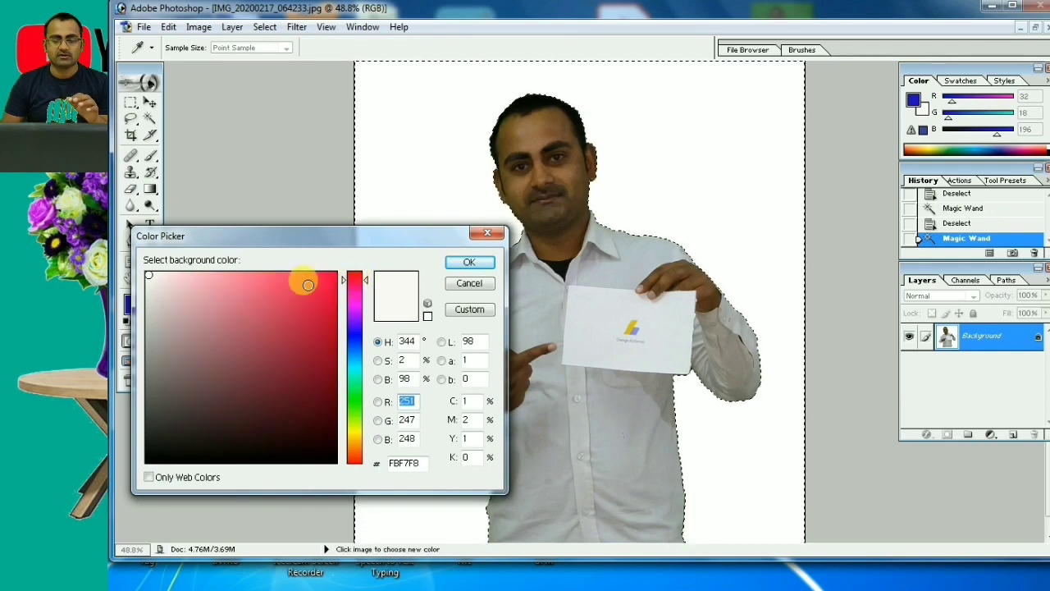
click(325, 282)
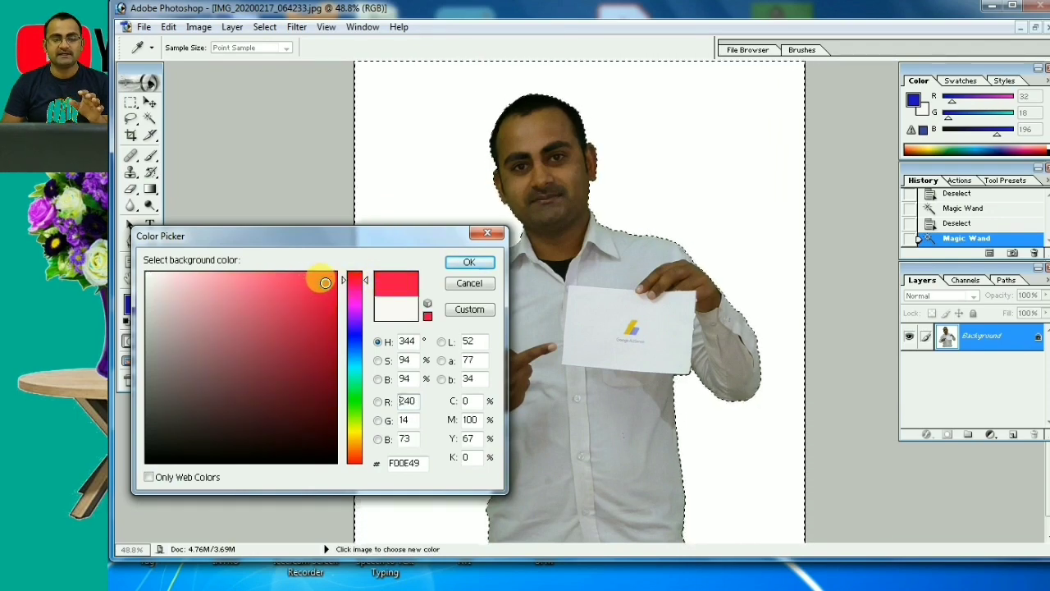
click(468, 263)
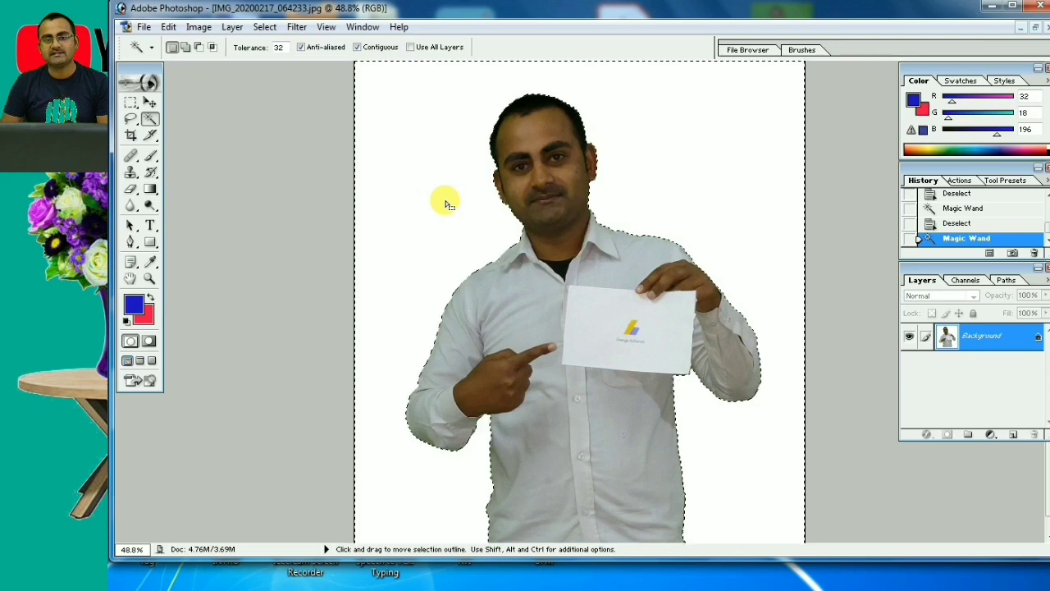
key(Delete)
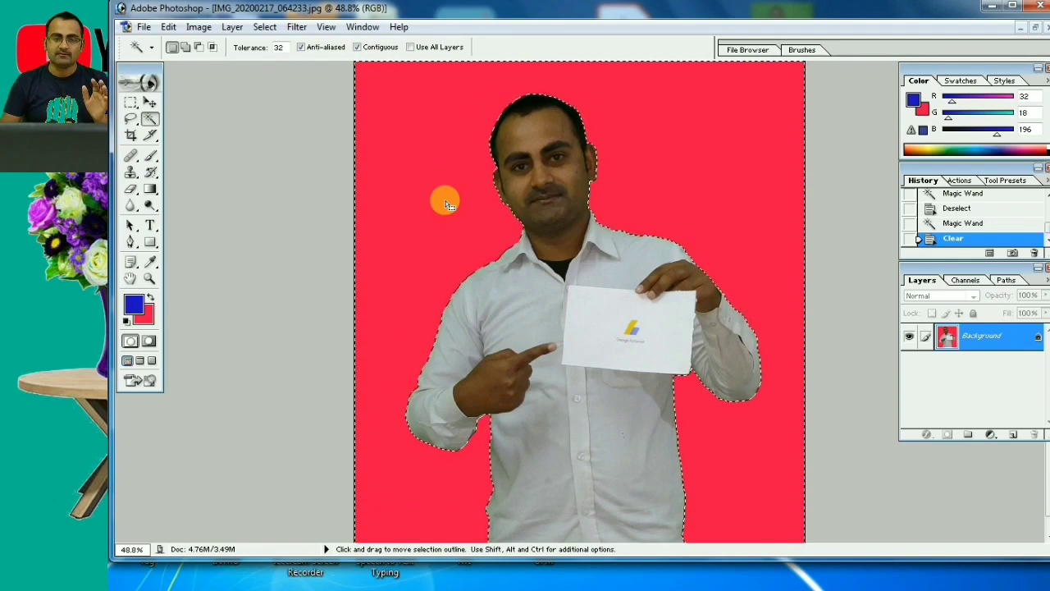
- Deselect and draw a crop box around the man's head and upper body
key(ctrl+d)
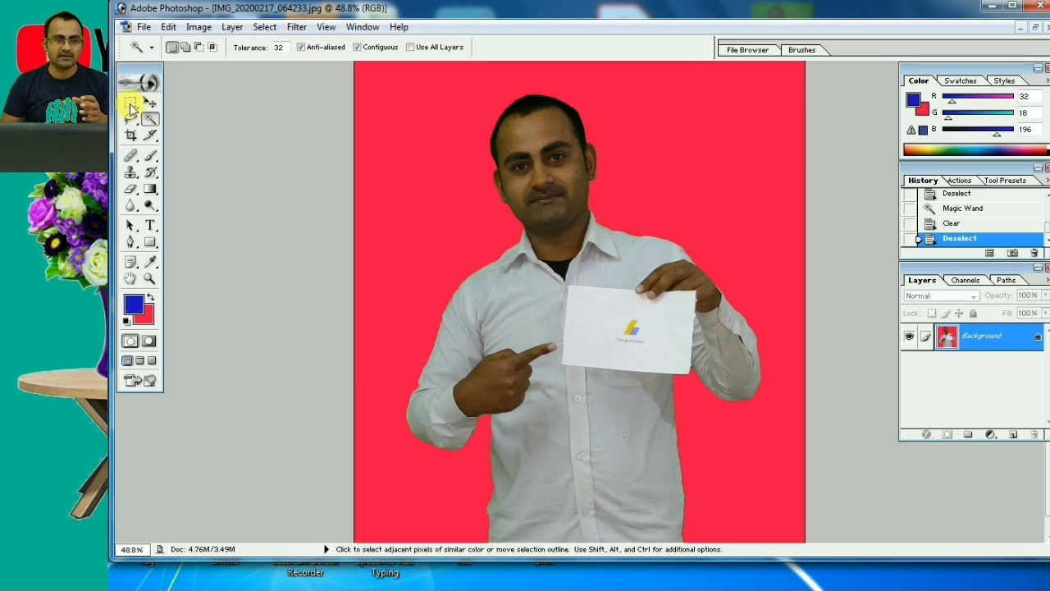
click(133, 136)
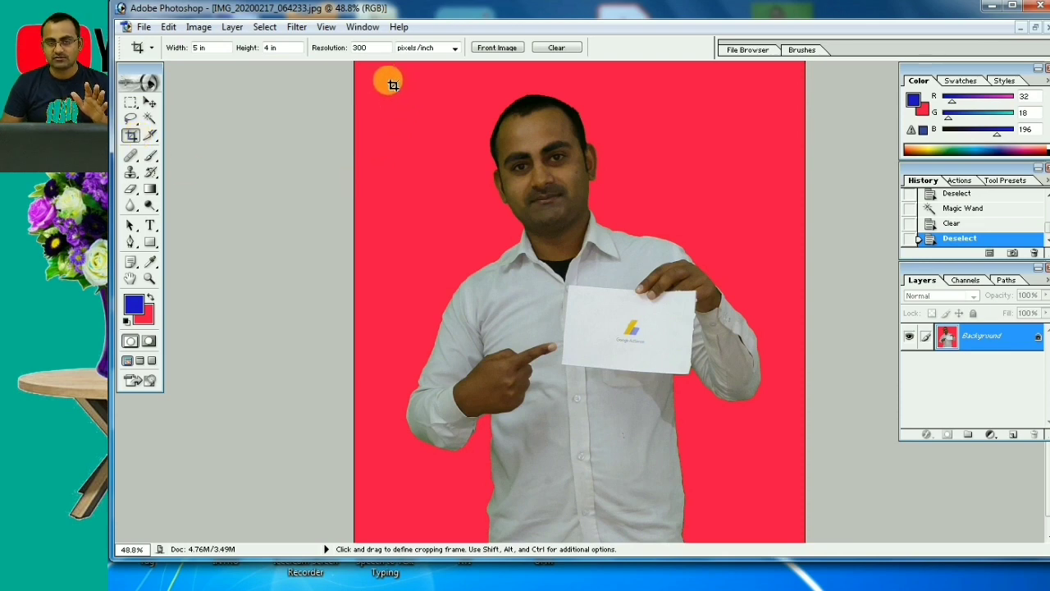
mouse_move(393, 85)
mouse_down()
mouse_move(779, 350)
mouse_move(770, 414)
mouse_up()
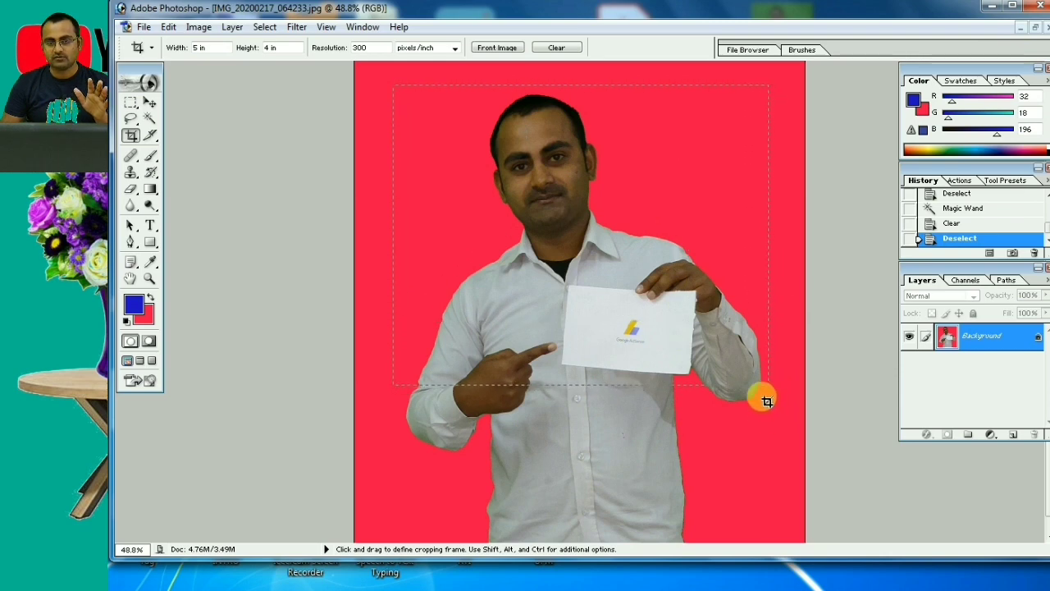
drag(768, 419, 763, 408)
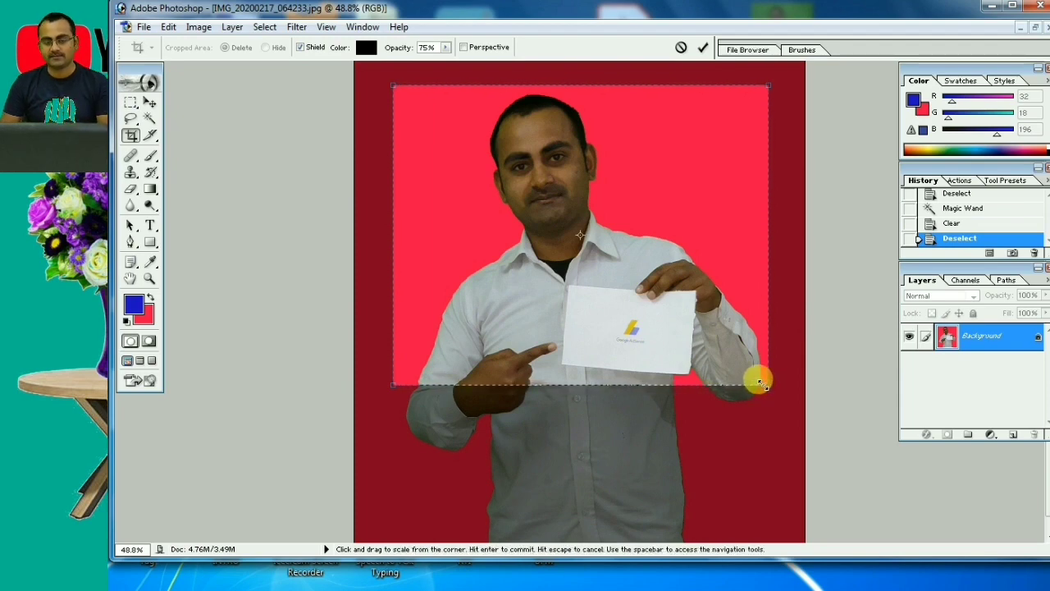
drag(761, 384, 762, 384)
- Apply the 5 × 4 in crop and select the Rectangle Tool from the shape flyout
key(Return)
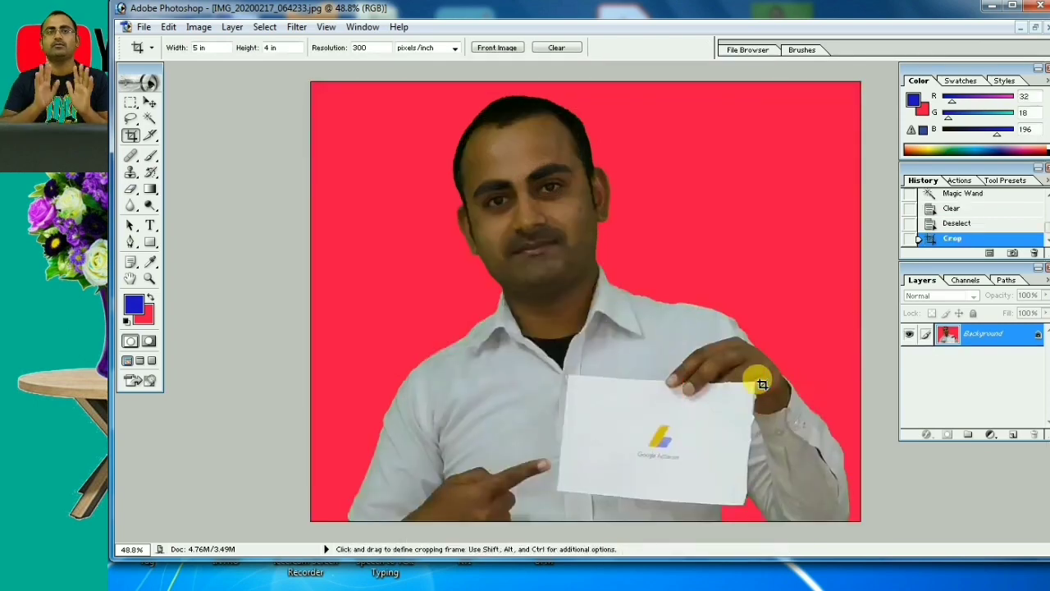
key(u)
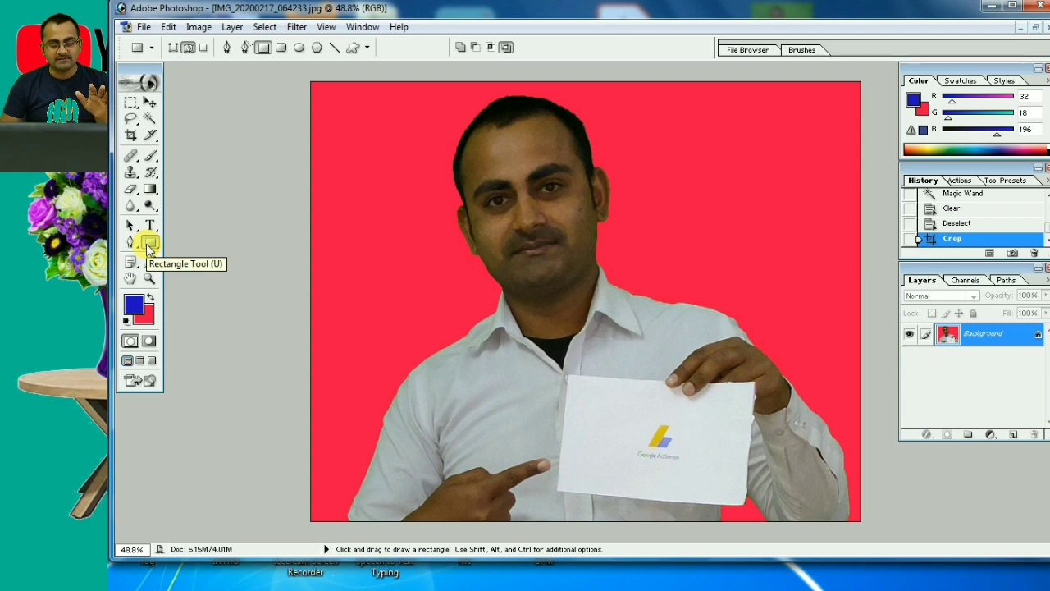
right_click(148, 244)
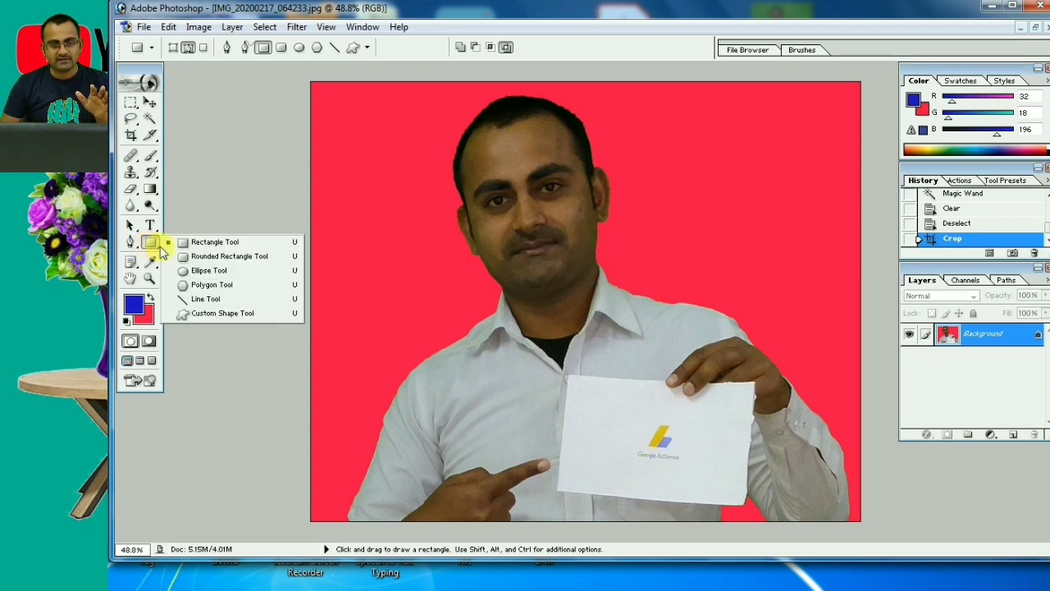
click(249, 244)
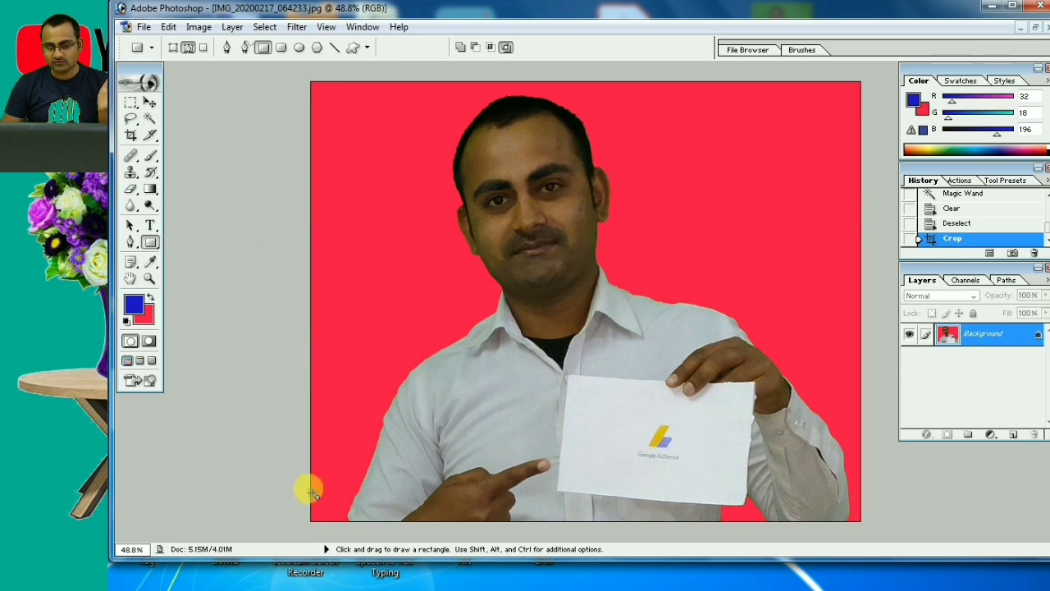
- Drag a thin rectangle path spanning the full width of the photo's bottom edge
drag(312, 490, 845, 493)
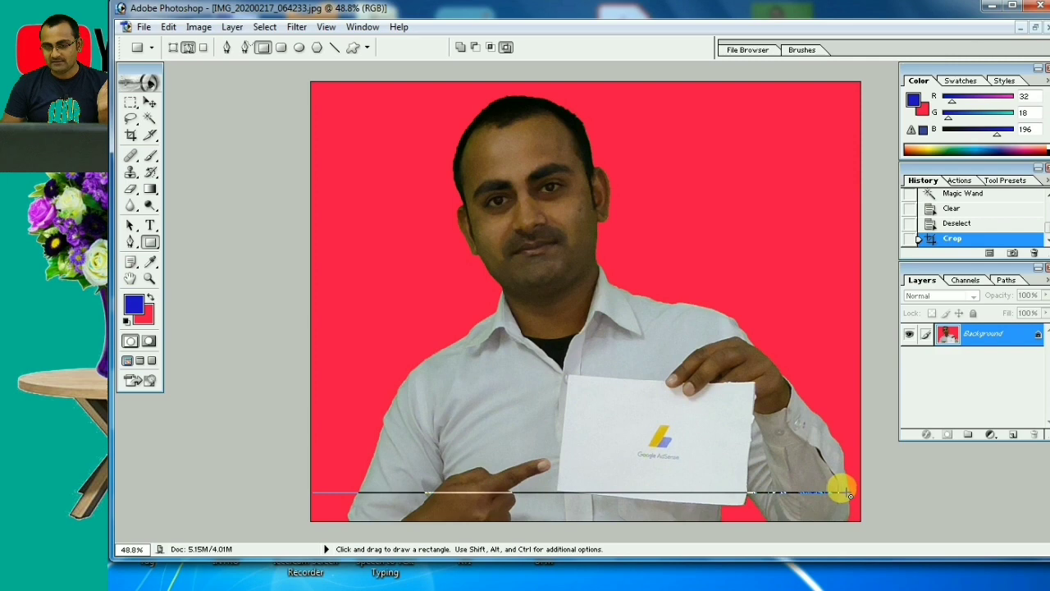
drag(845, 493, 864, 525)
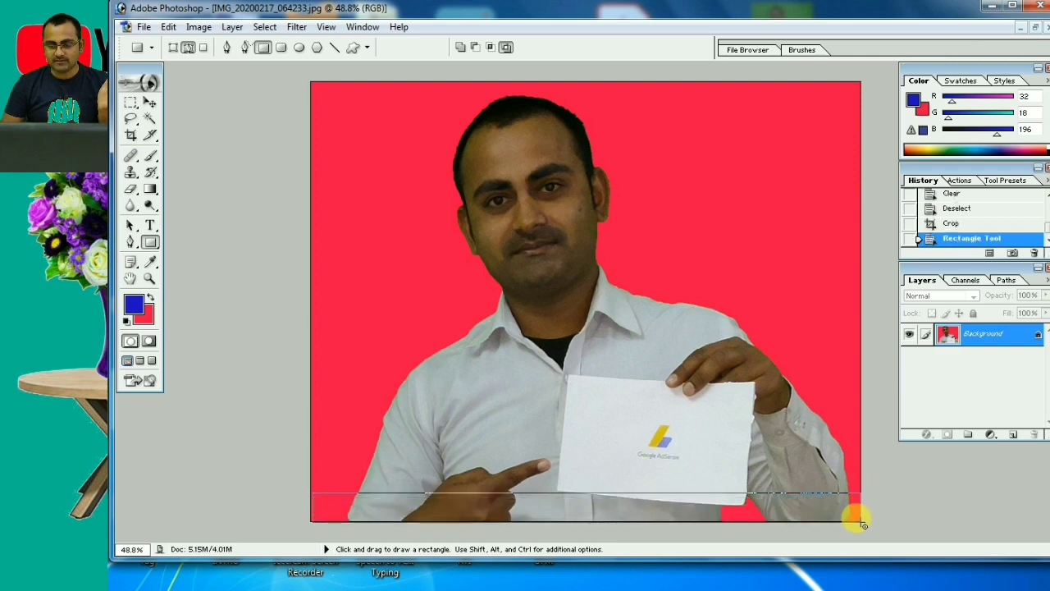
- Fill the bottom rectangle path with White through Fill Path
right_click(643, 505)
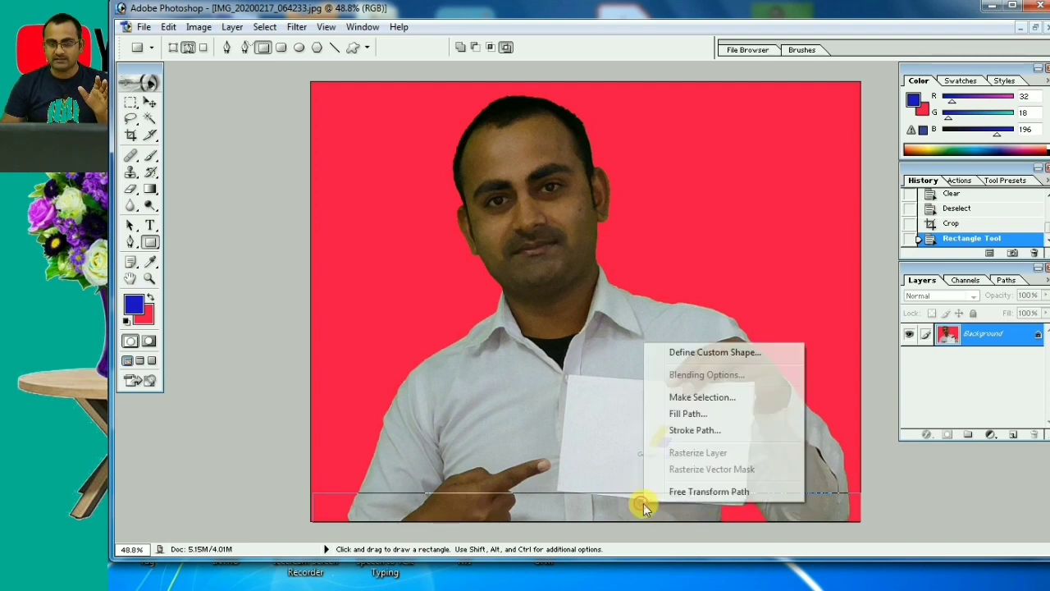
click(691, 415)
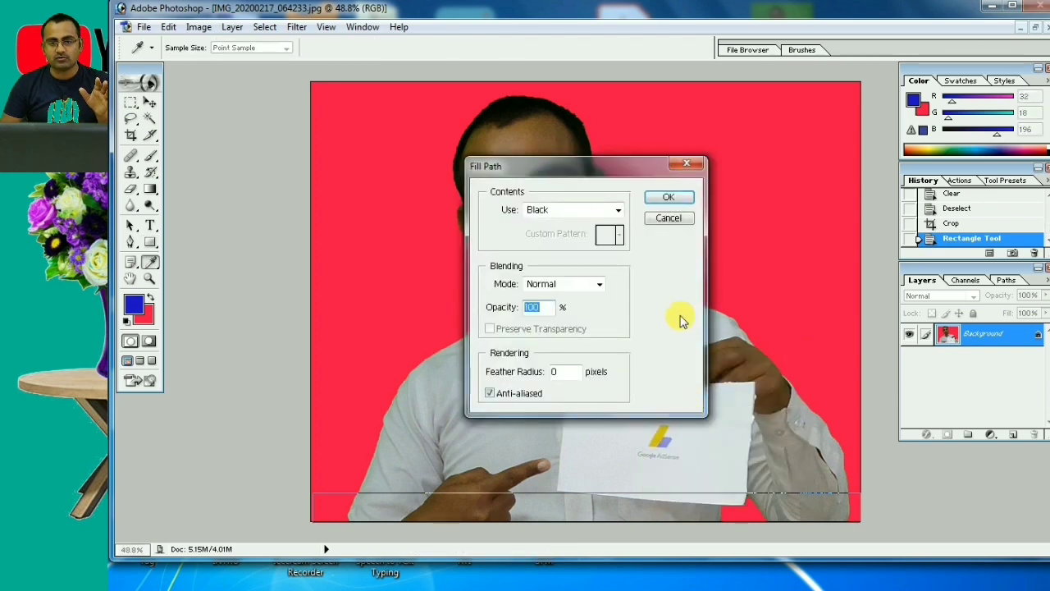
click(593, 211)
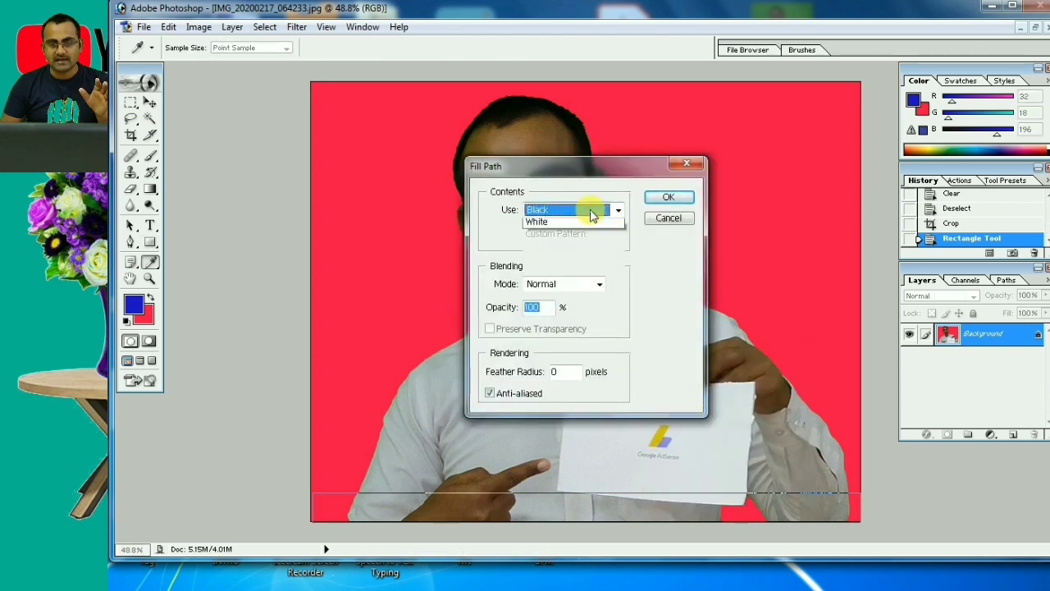
click(564, 233)
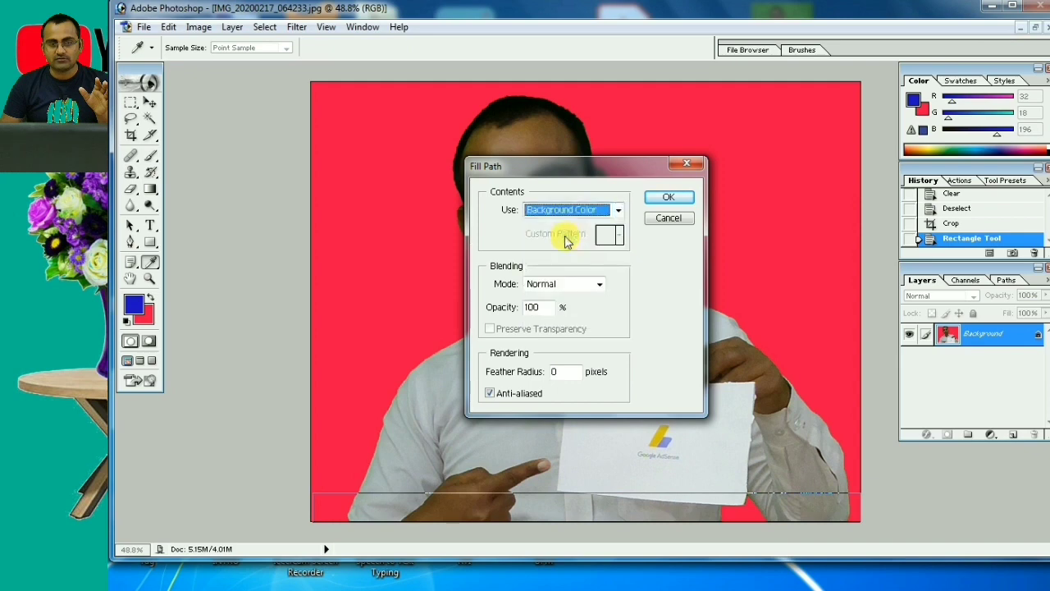
click(618, 210)
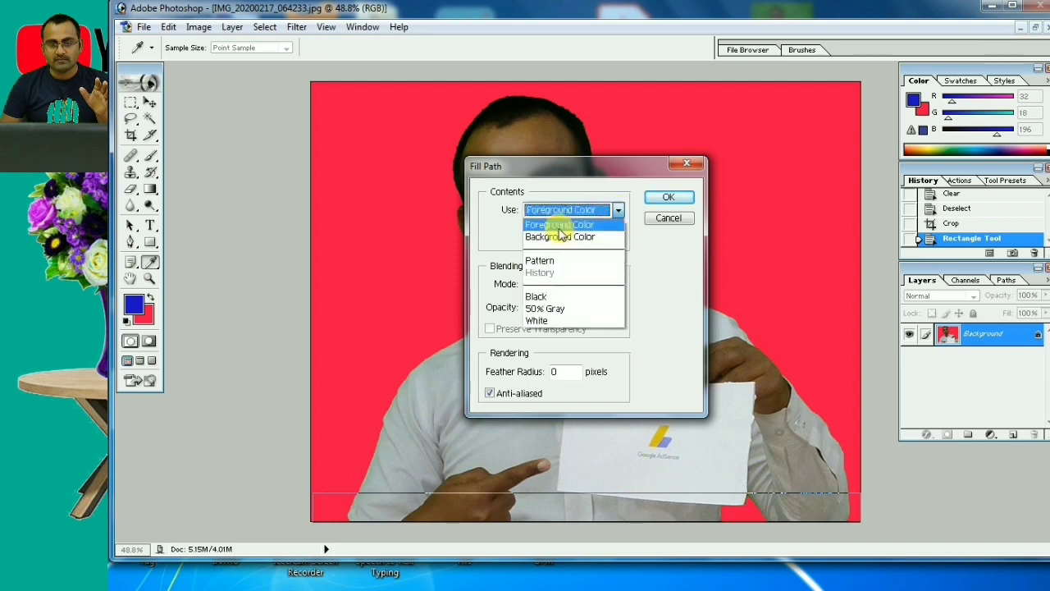
click(559, 225)
click(594, 210)
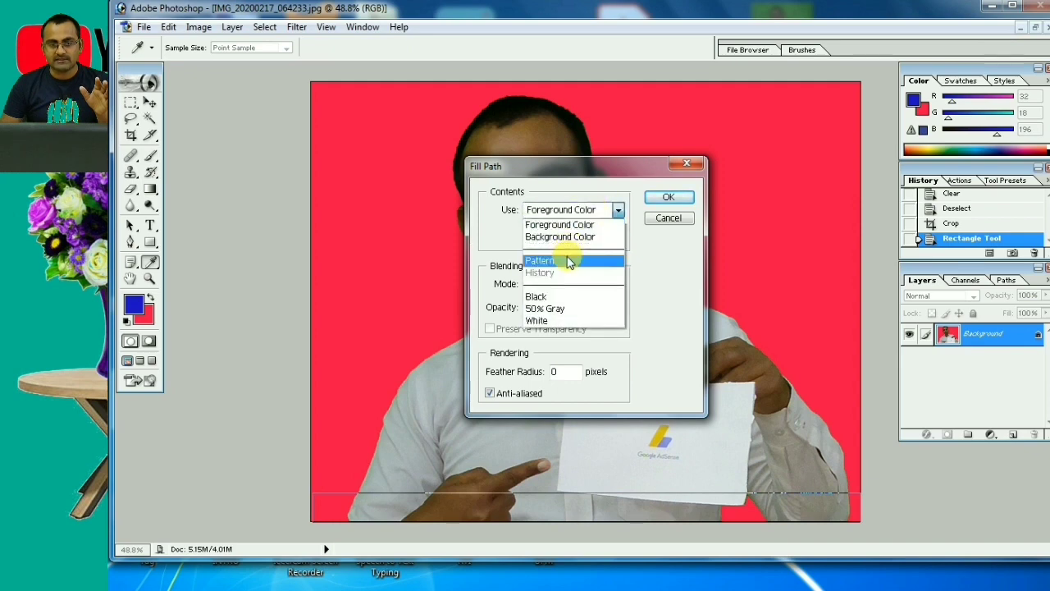
click(569, 261)
click(620, 236)
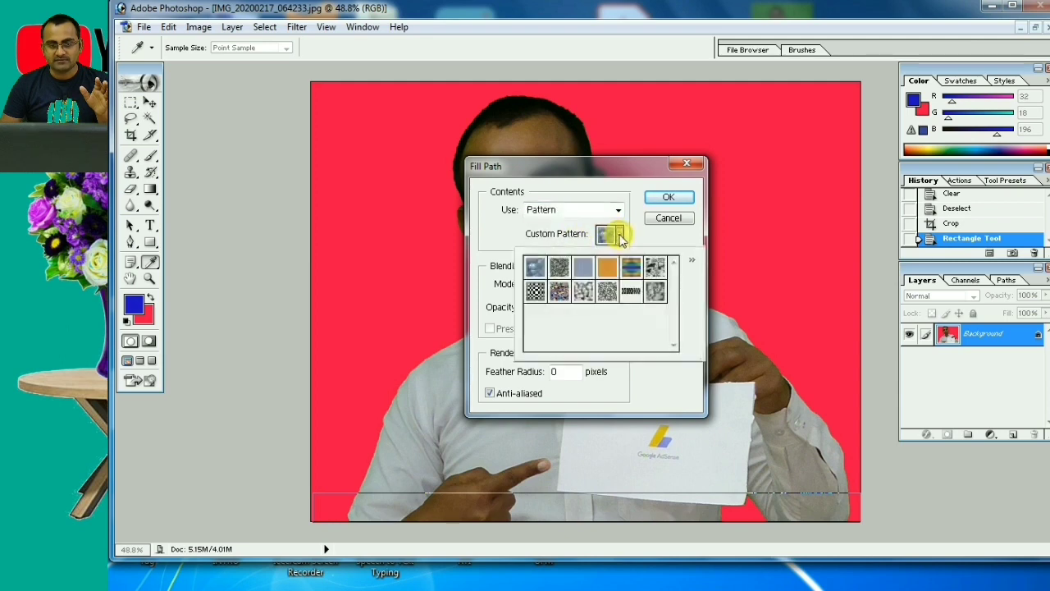
click(618, 210)
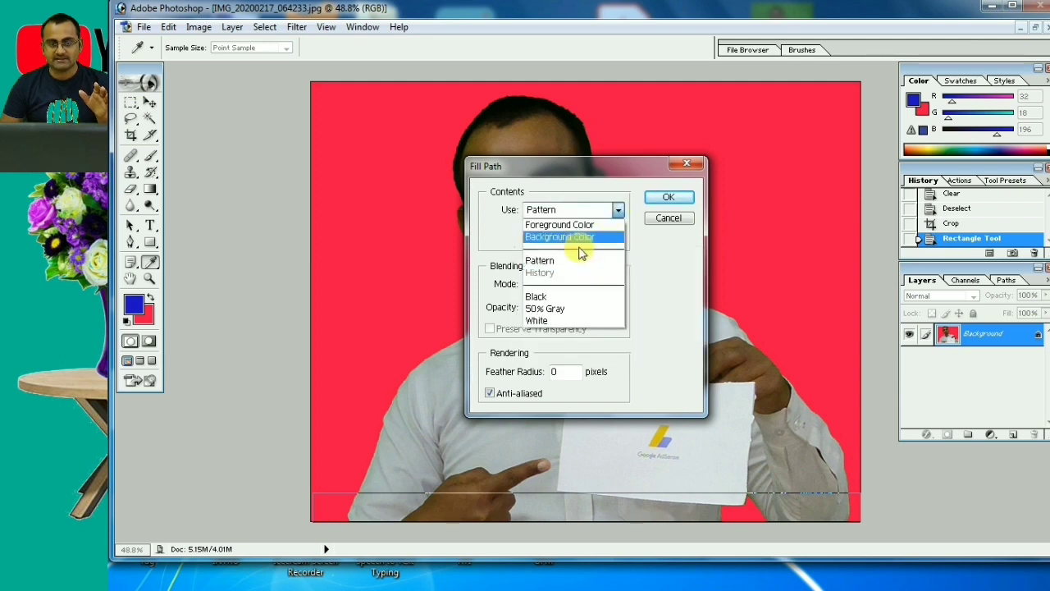
click(541, 323)
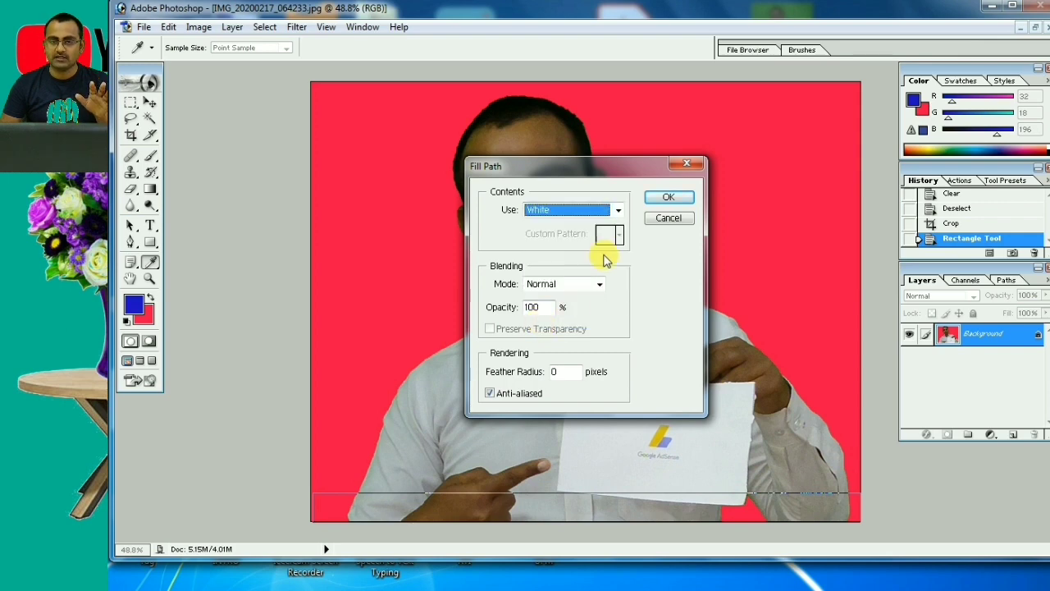
click(669, 199)
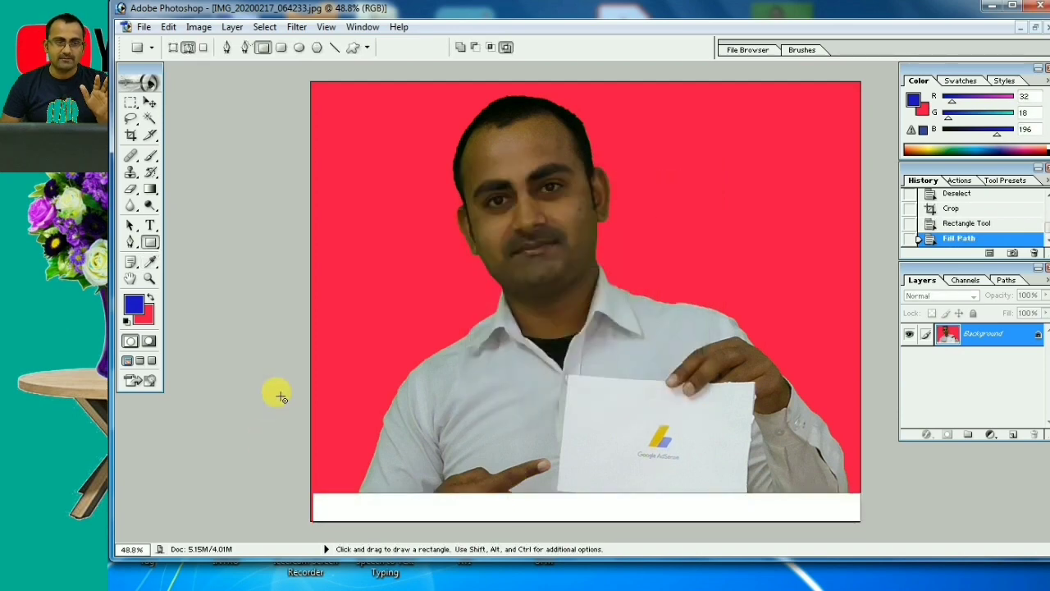
- Select the Horizontal Type Tool from the type tool flyout
click(150, 229)
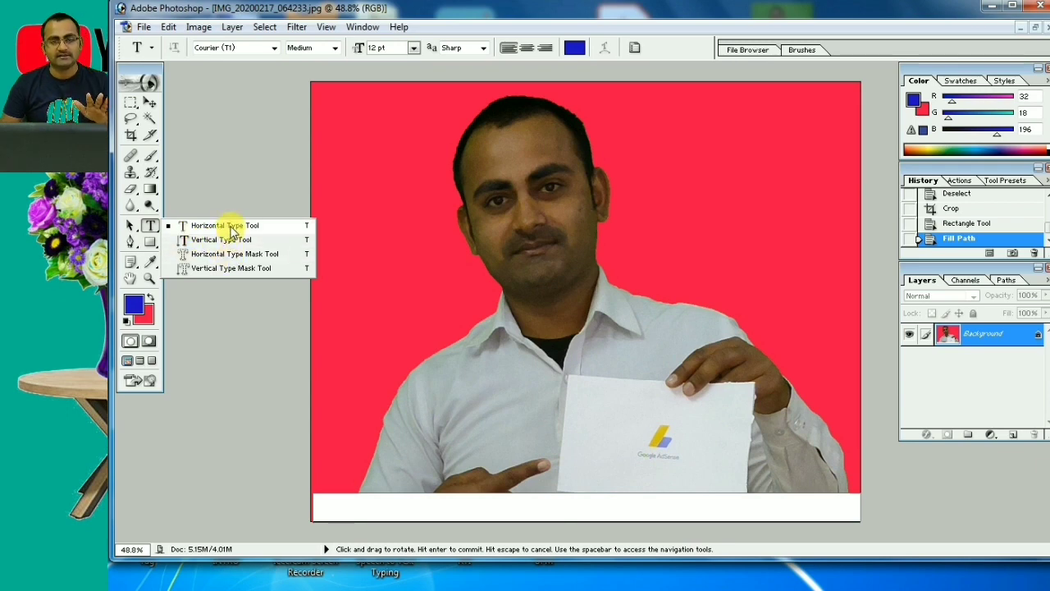
click(230, 229)
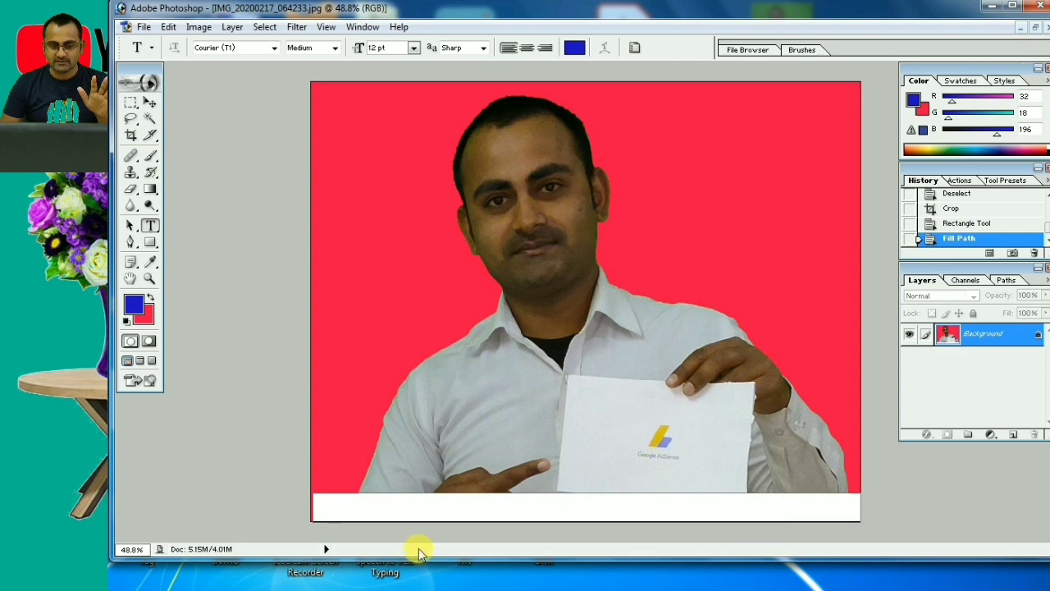
- Type the man's full name in blue capitals on the white strip
click(396, 507)
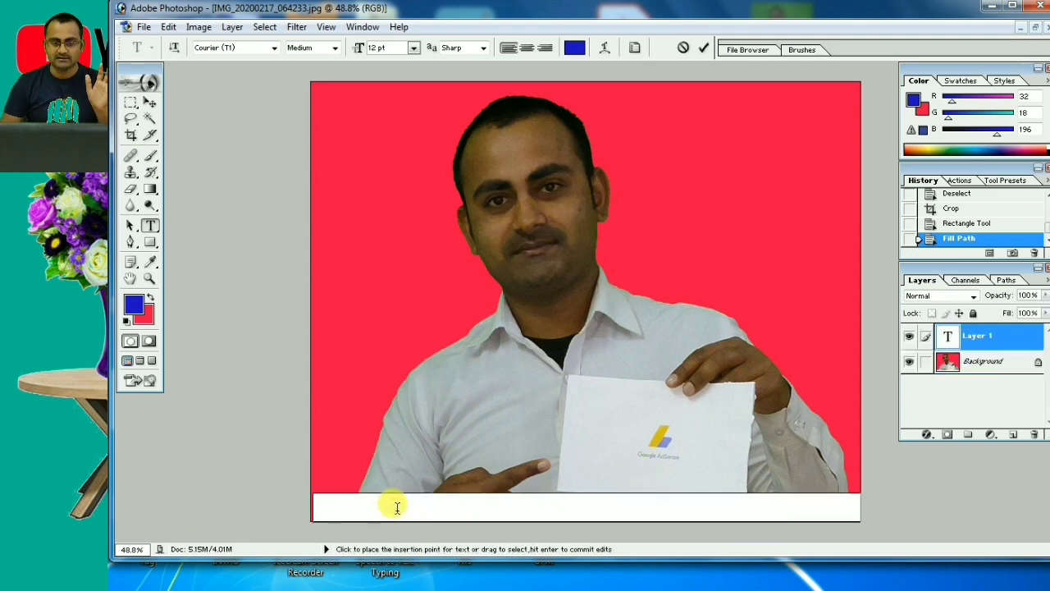
text(a)
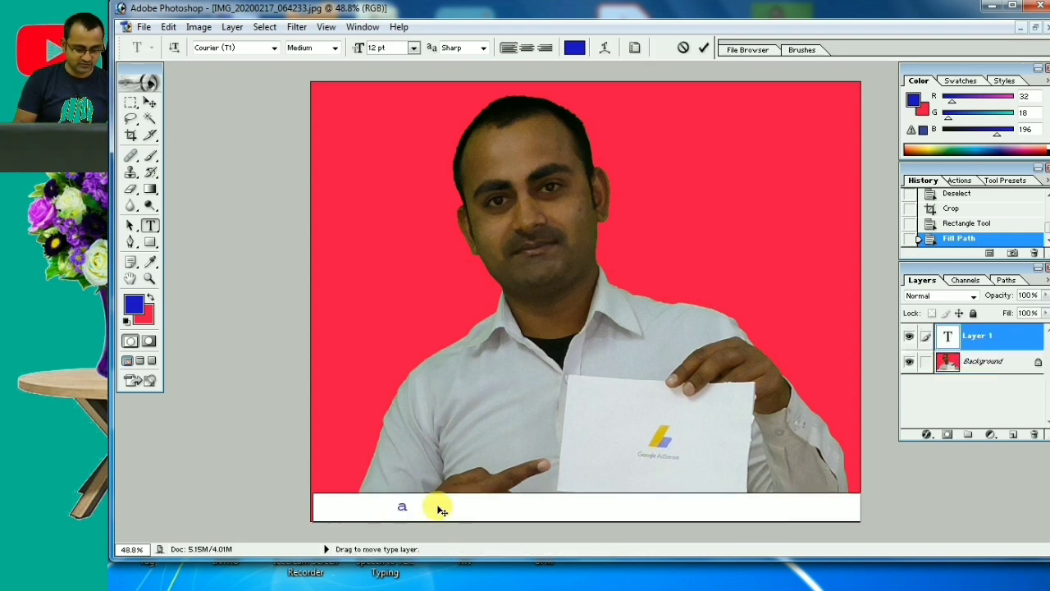
key(BackSpace)
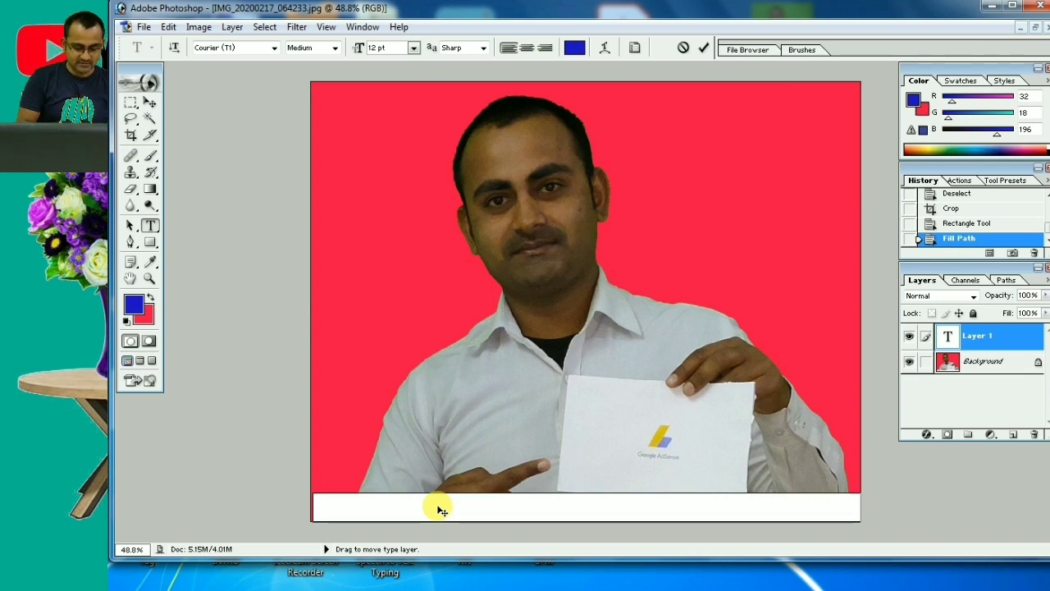
text(AMIT)
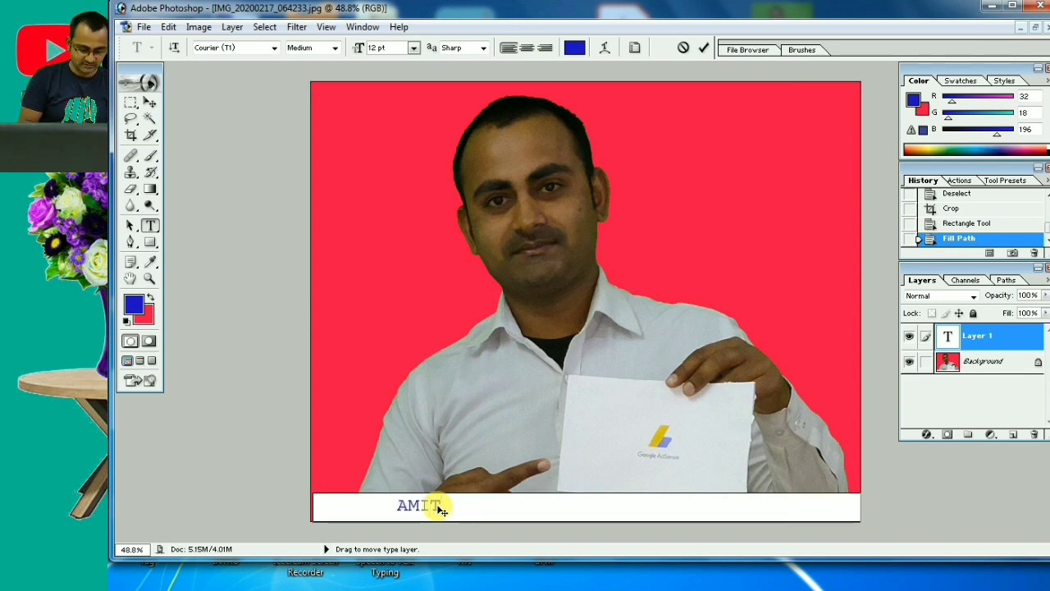
text( YAD)
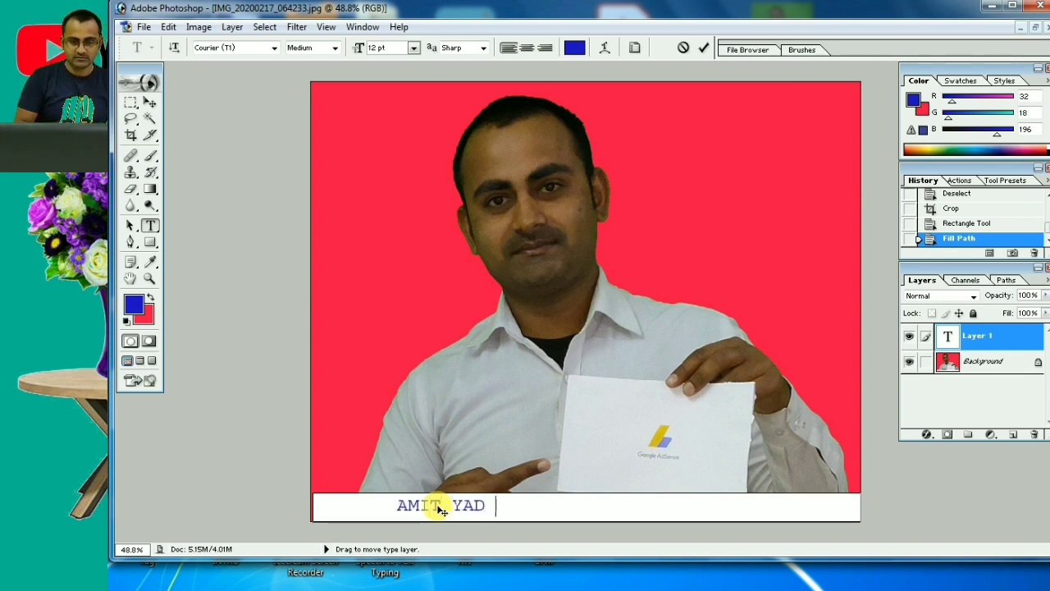
text(AV)
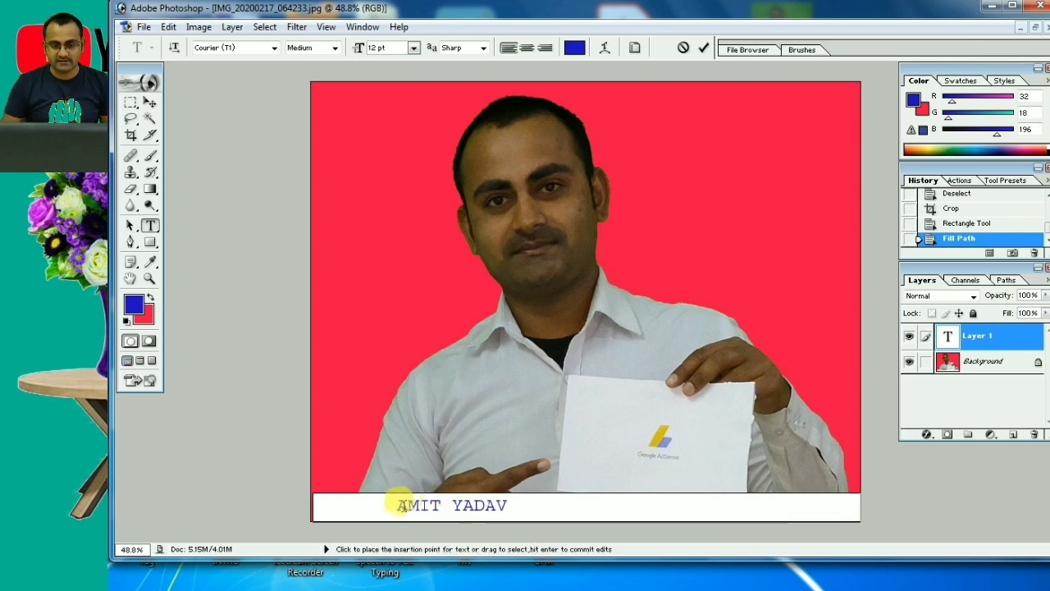
click(392, 505)
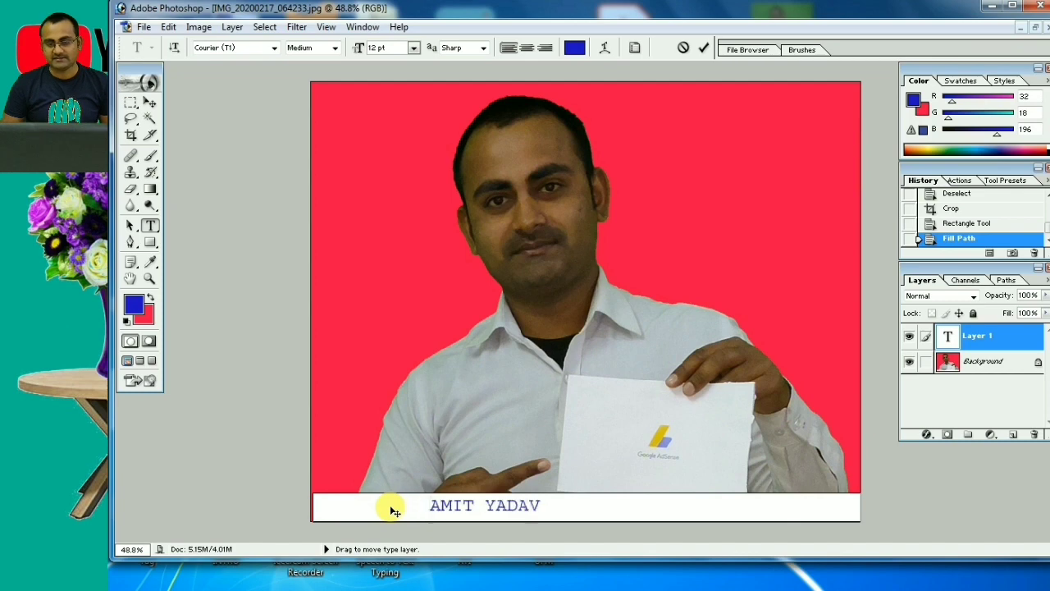
- Insert the middle name into the blue caption and trim leading spaces to centre the three-word name
click(564, 505)
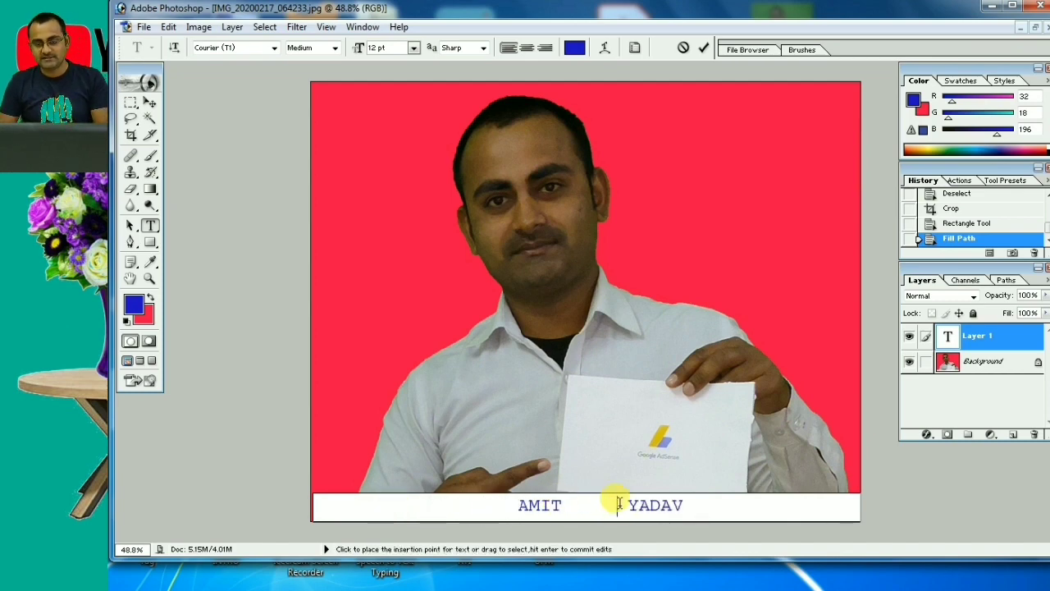
key(BackSpace)
key(BackSpace)
key(BackSpace)
key(BackSpace)
key(BackSpace)
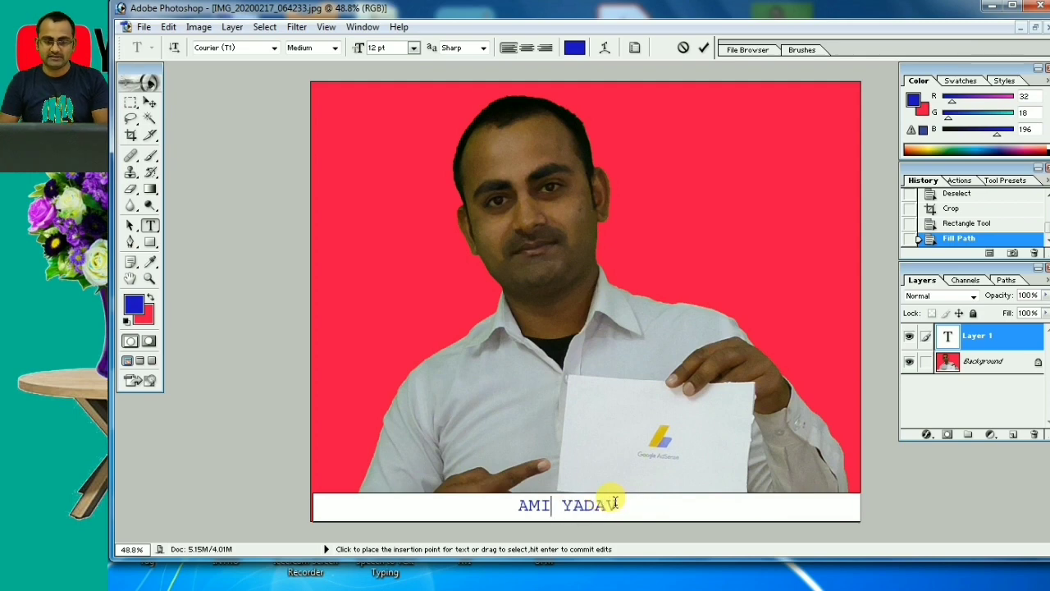
text(T )
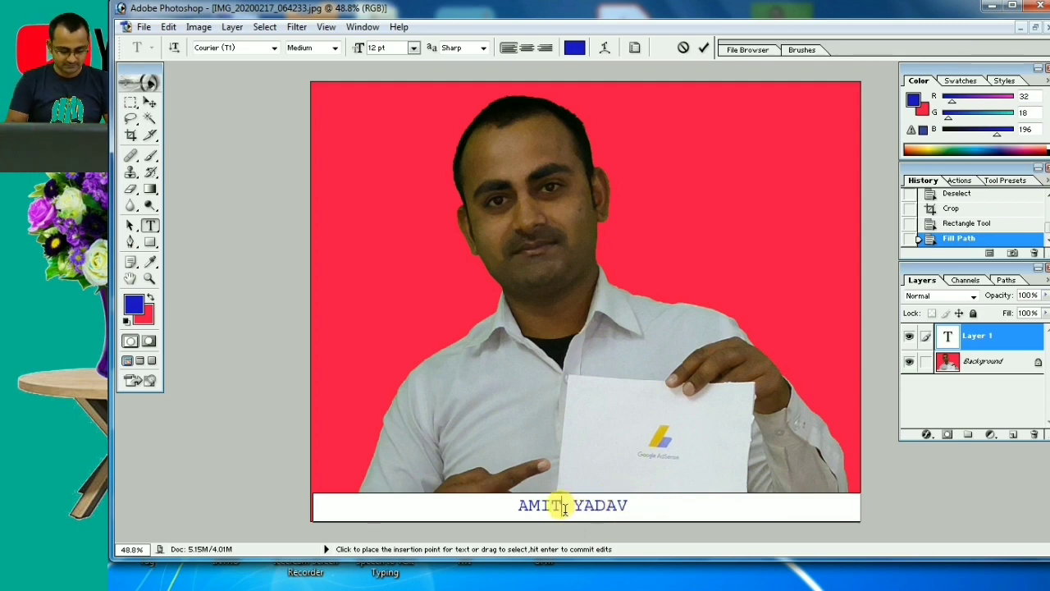
text(KUMA)
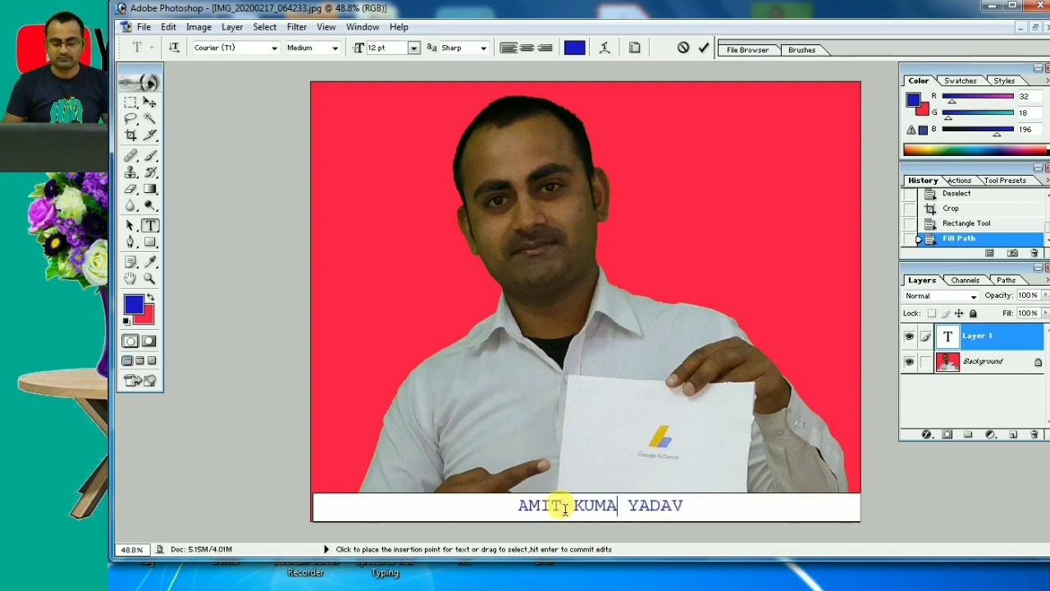
text(R)
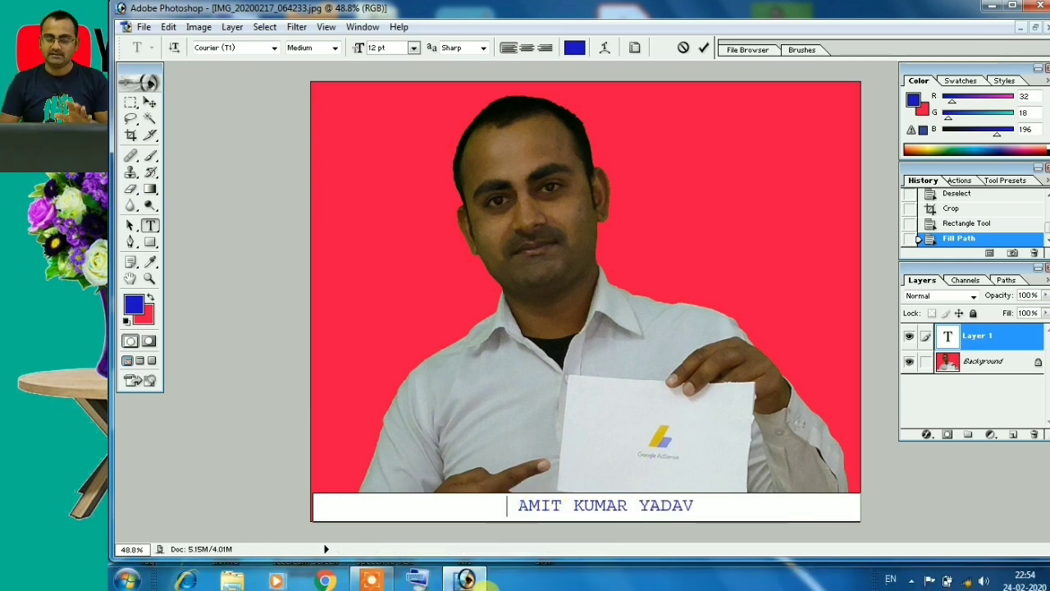
key(BackSpace)
key(BackSpace)
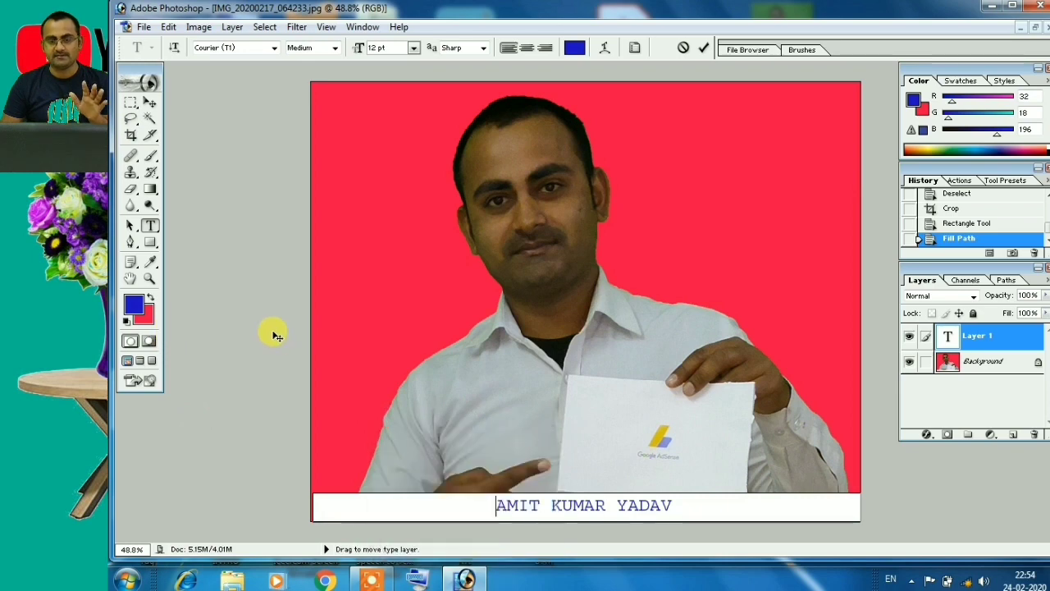